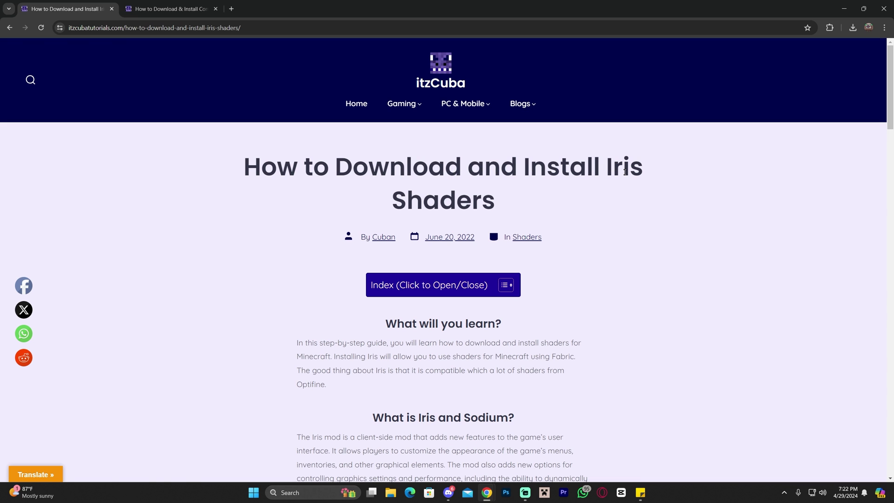
scroll(645, 195, "down", 20)
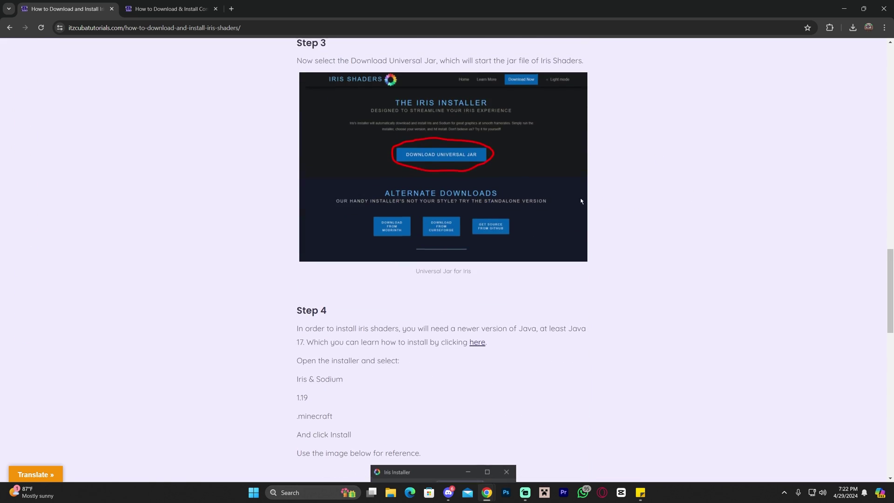
scroll(649, 207, "up", 6)
scroll(649, 207, "up", 18)
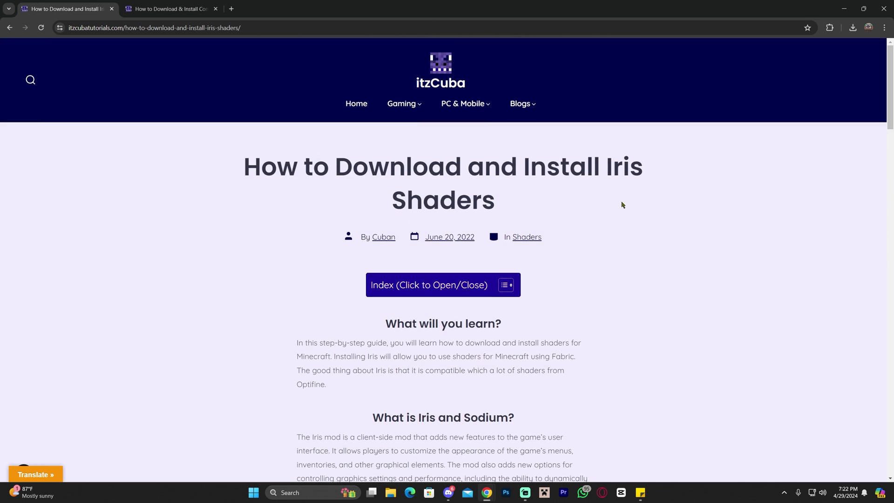
double_click(482, 195)
left_click_drag(605, 167, 627, 197)
left_click(623, 191)
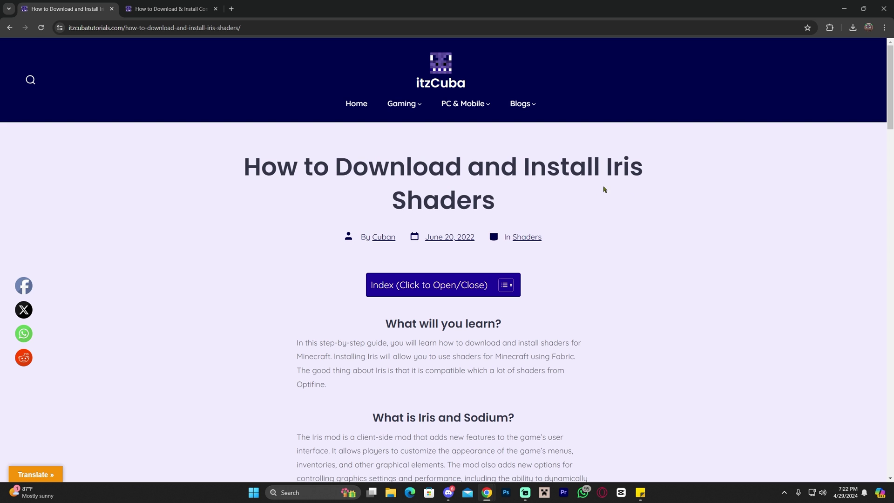
Open the Iris Shaders site from Step 1 of the guide and download the universal JAR installer, accepting the suggested file name.
scroll(652, 207, "down", 13)
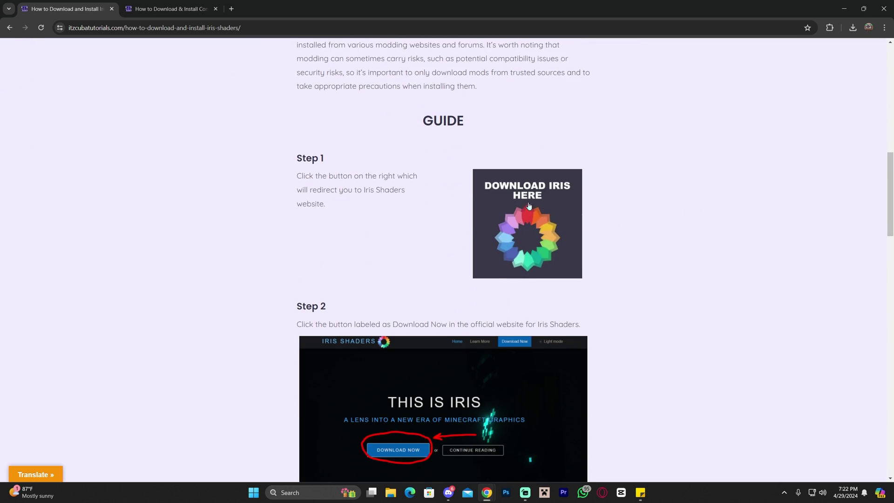
left_click(543, 195)
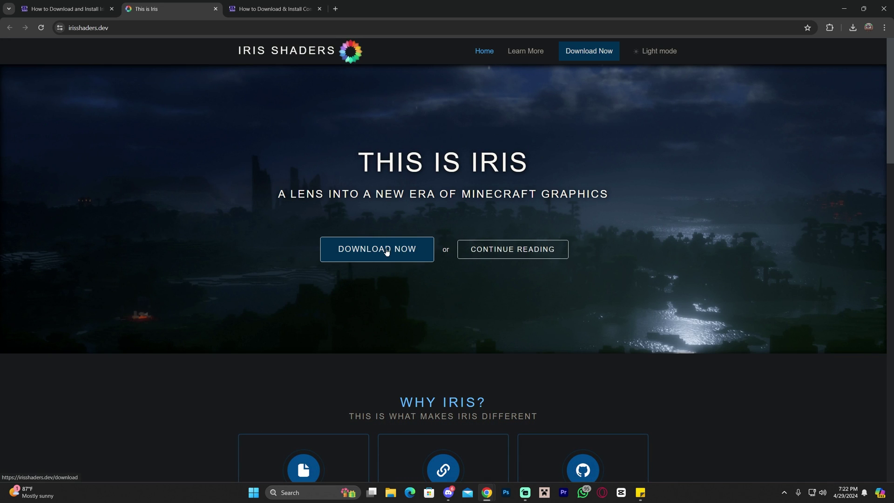
left_click(385, 249)
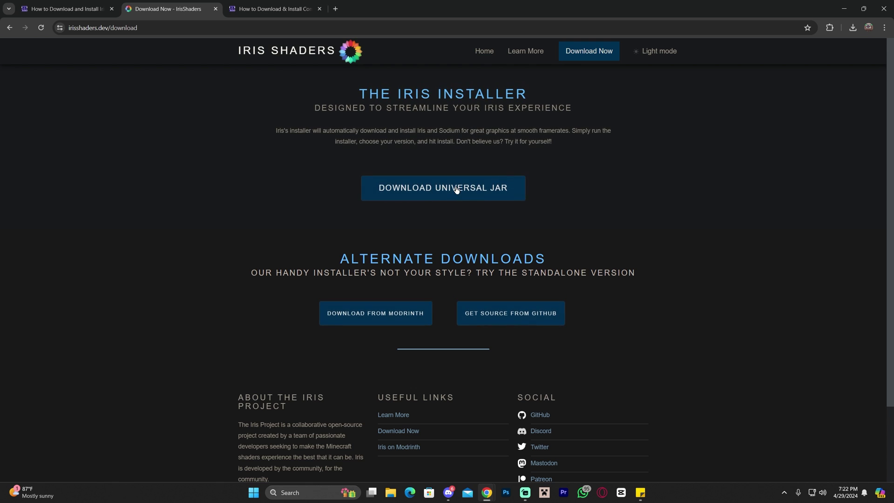
left_click(494, 186)
key("Return")
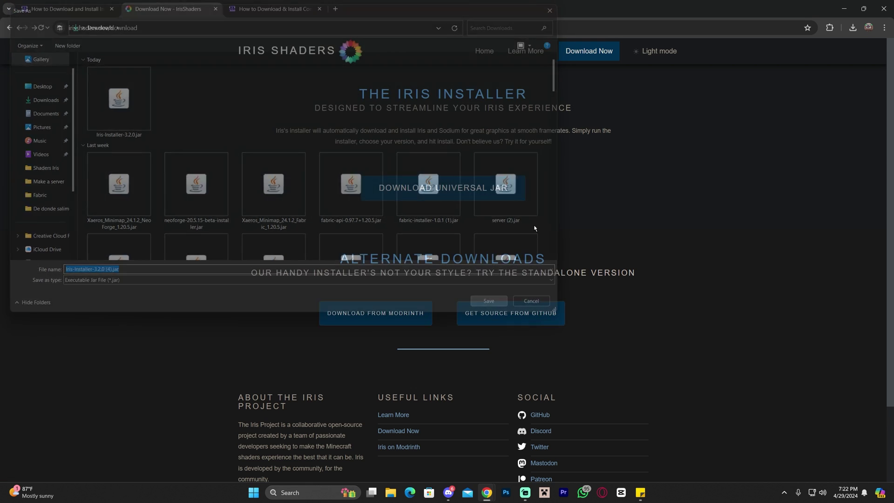
double_click(571, 7)
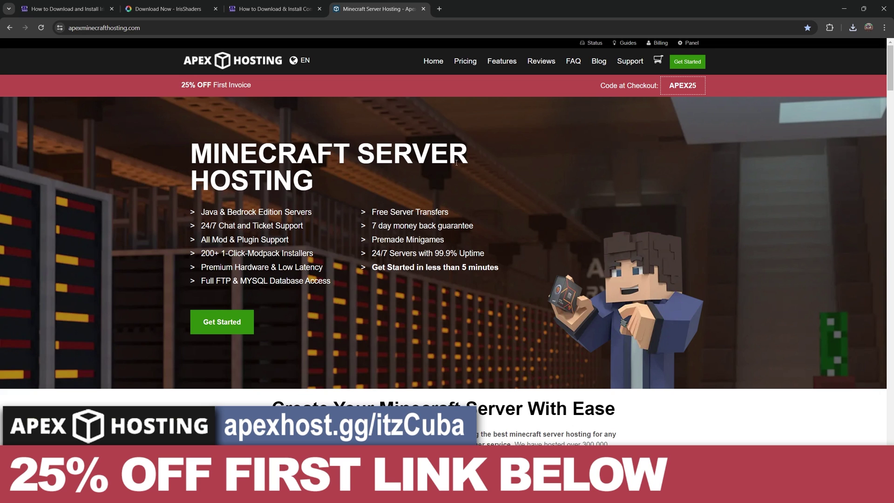
scroll(457, 162, "down", 8)
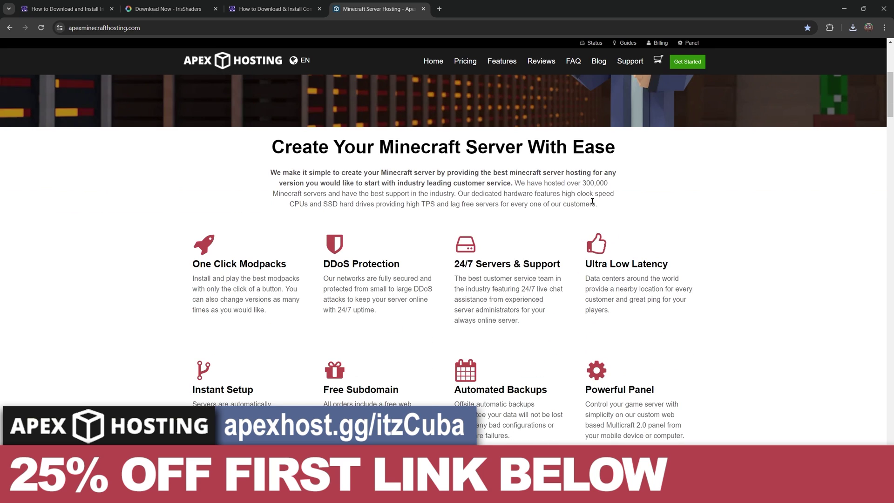
scroll(521, 217, "up", 8)
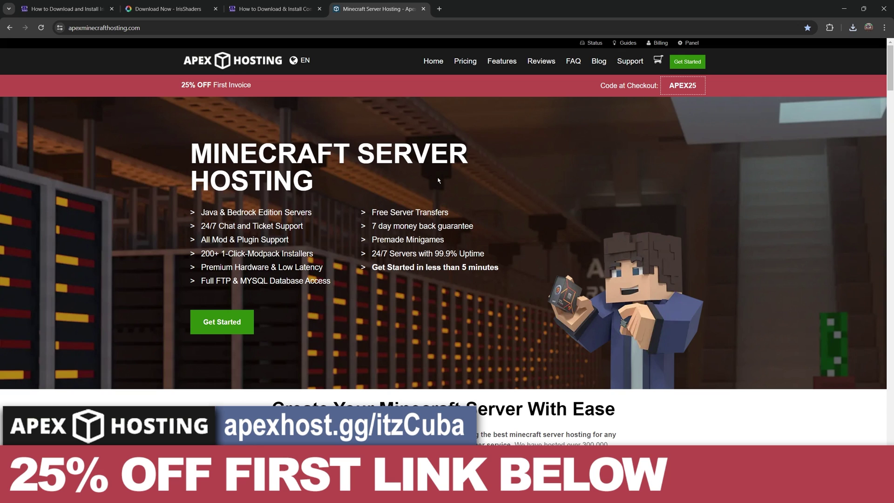
double_click(216, 211)
left_click_drag(237, 211, 256, 210)
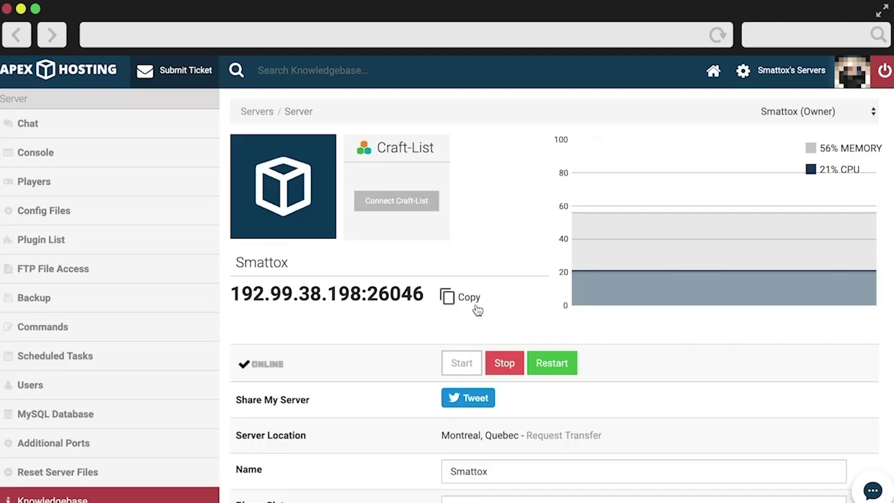
Copy the server address from the Apex Hosting panel into Minecraft's "Minecraft Server" entry, save the entry and join the server.
left_click(471, 301)
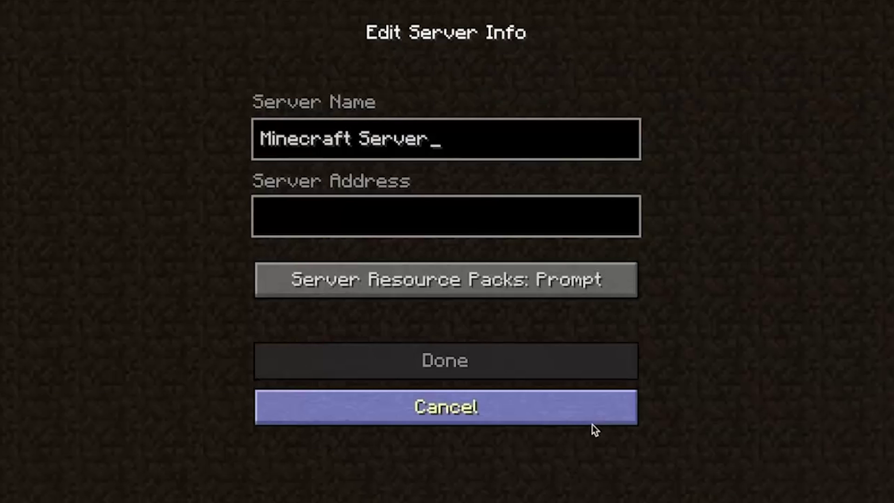
left_click(525, 228)
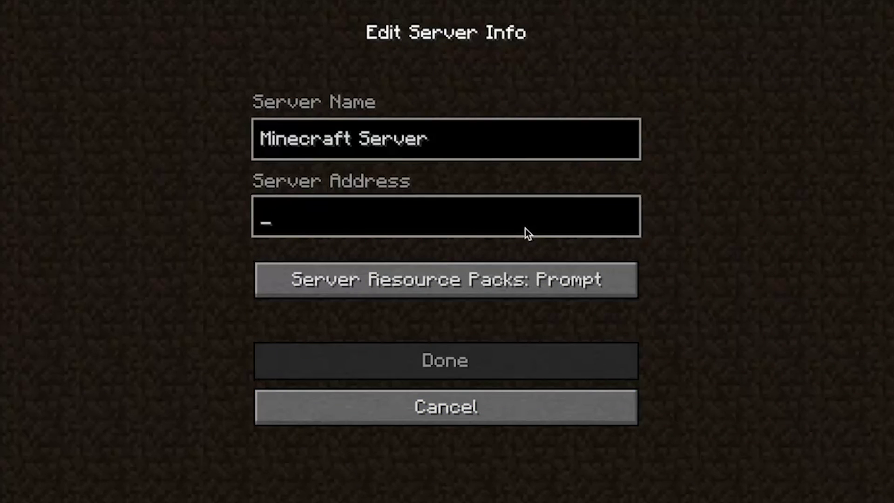
key("ctrl+v")
left_click(498, 356)
double_click(562, 89)
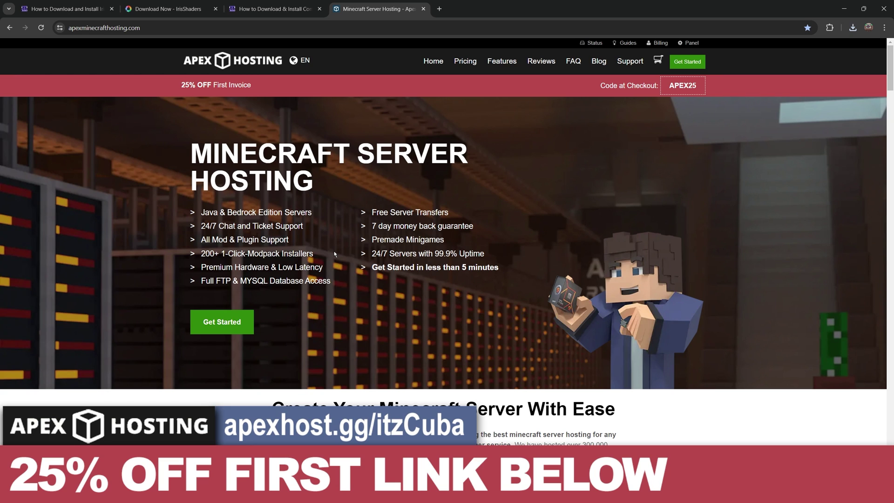
Examine the Apex Hosting home page for its setup time, modpack installers, features and available server locations.
left_click_drag(489, 268, 442, 270)
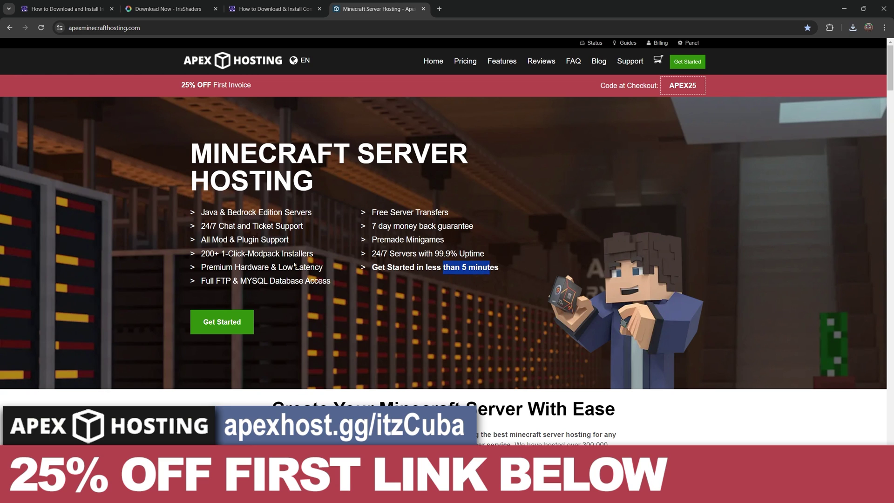
left_click_drag(206, 253, 231, 253)
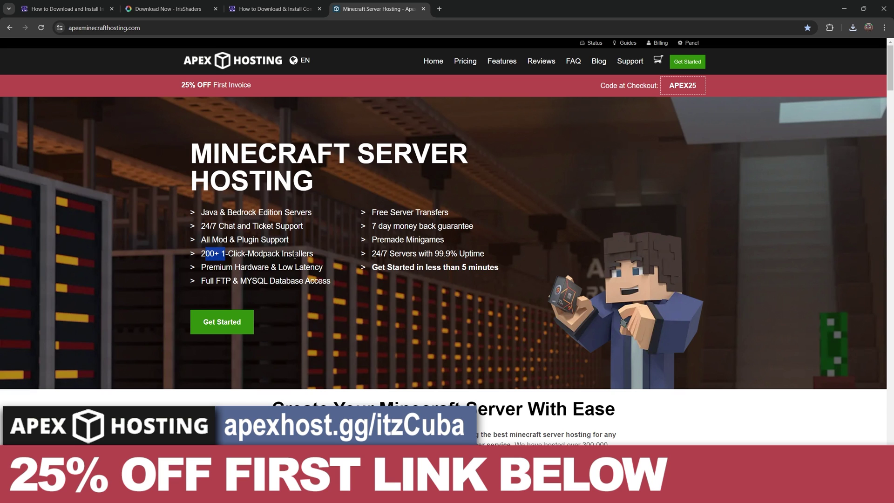
scroll(466, 250, "down", 7)
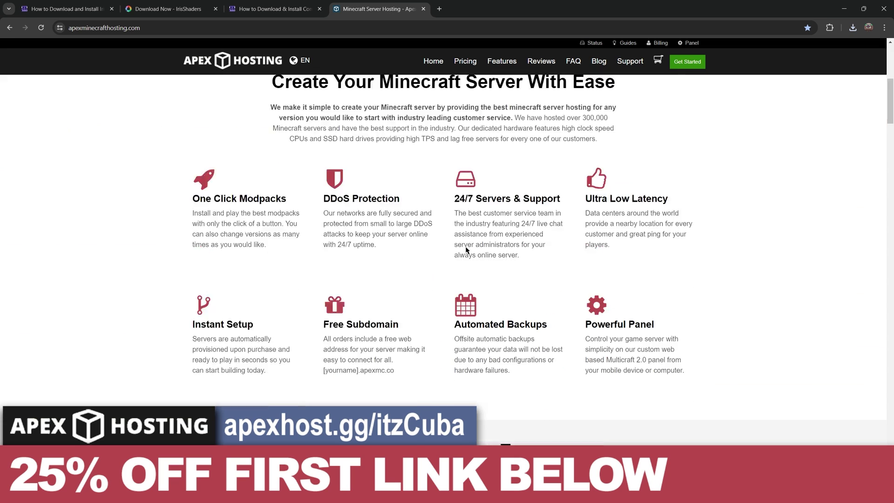
scroll(466, 250, "down", 20)
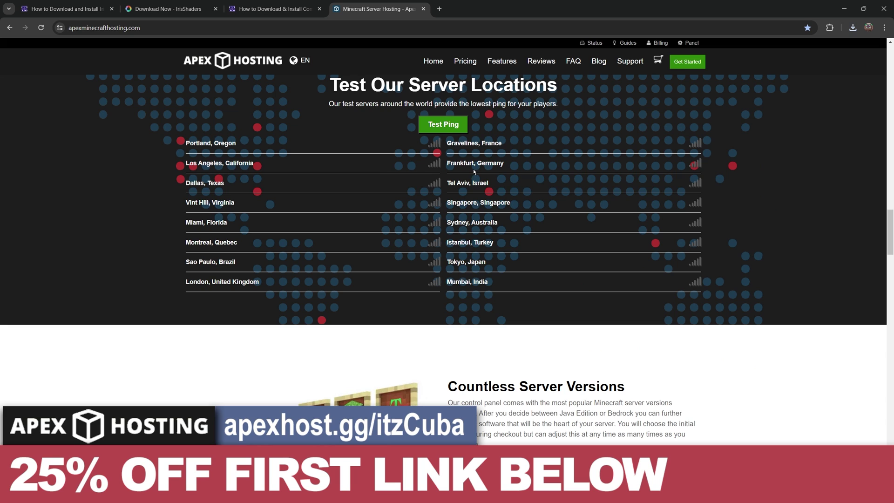
left_click_drag(245, 257, 217, 261)
left_click_drag(533, 221, 465, 219)
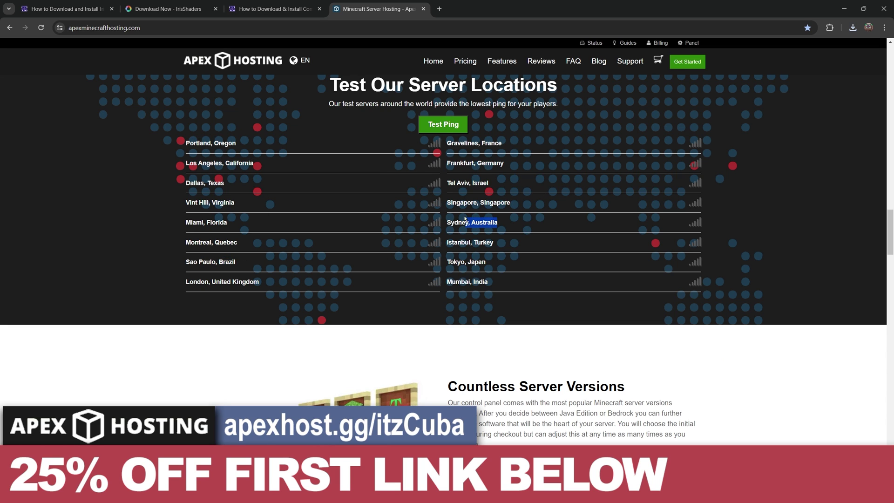
left_click(393, 207)
scroll(616, 260, "up", 18)
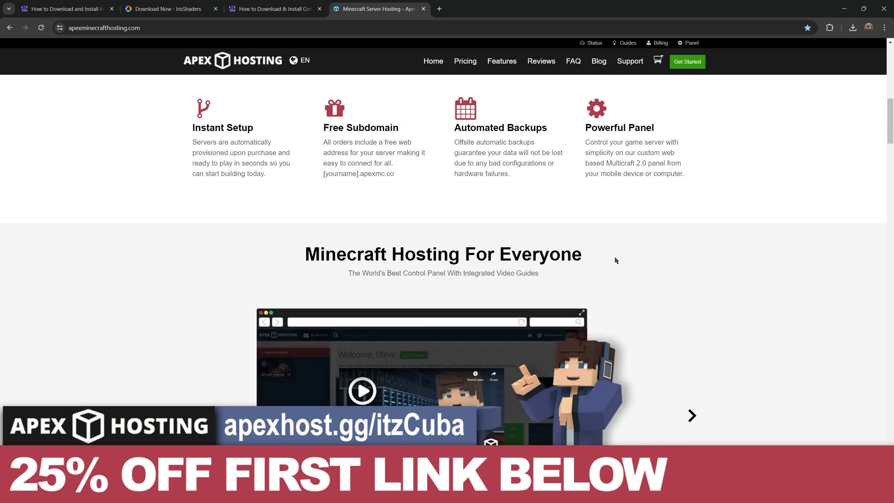
scroll(616, 260, "up", 8)
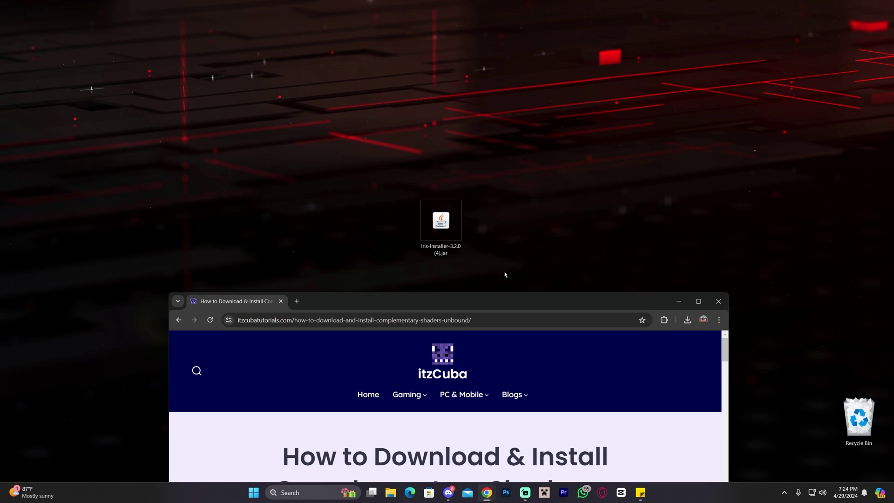
Move the Iris installer aside on the desktop and look through the Complementary Shaders – Unbound guide in a maximized browser window.
left_click_drag(441, 226, 348, 96)
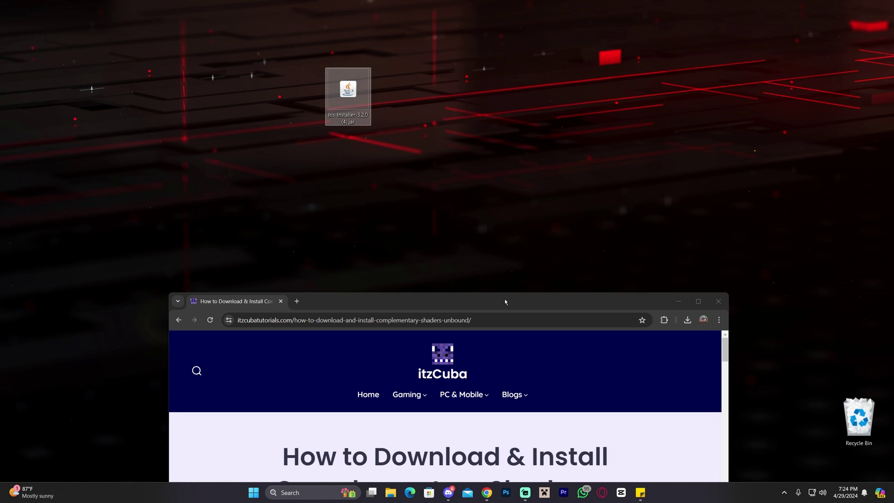
left_click_drag(505, 302, 502, 2)
scroll(621, 199, "down", 2)
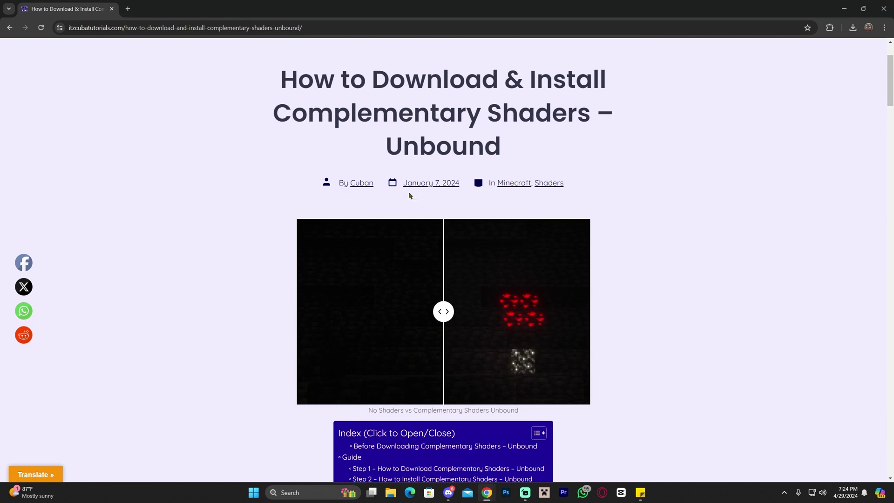
left_click_drag(447, 311, 488, 315)
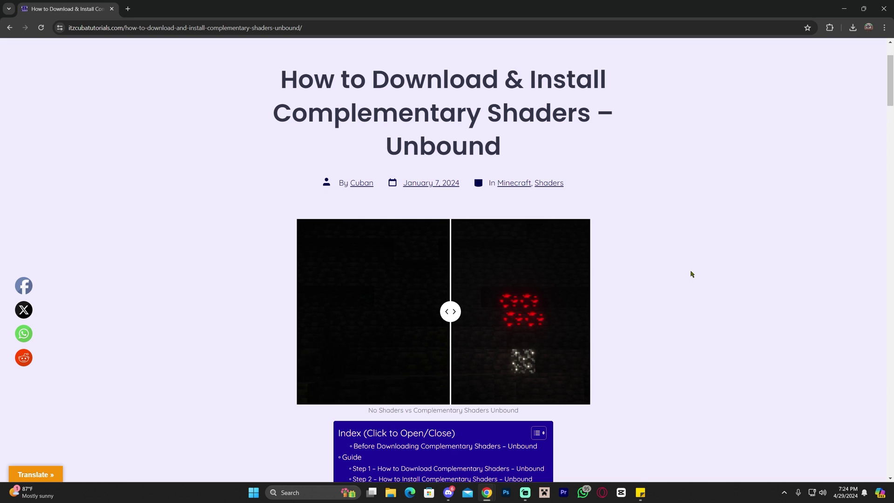
scroll(736, 237, "up", 2)
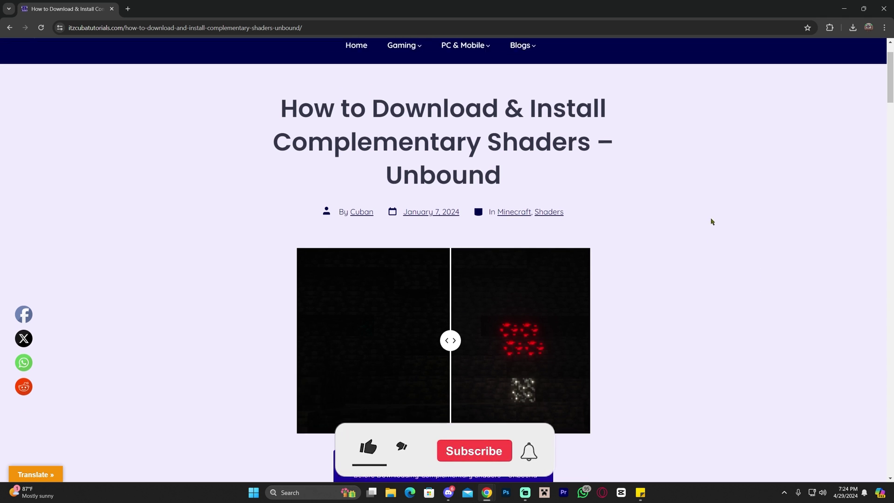
scroll(687, 231, "down", 12)
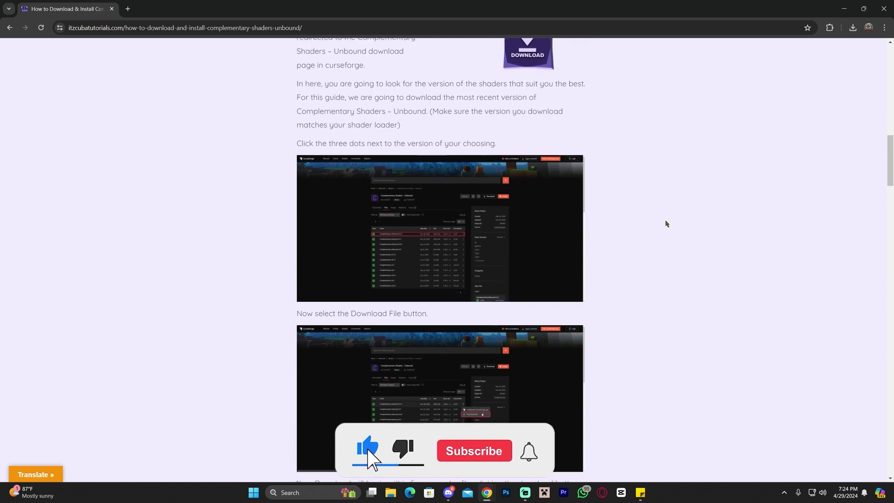
scroll(697, 230, "up", 12)
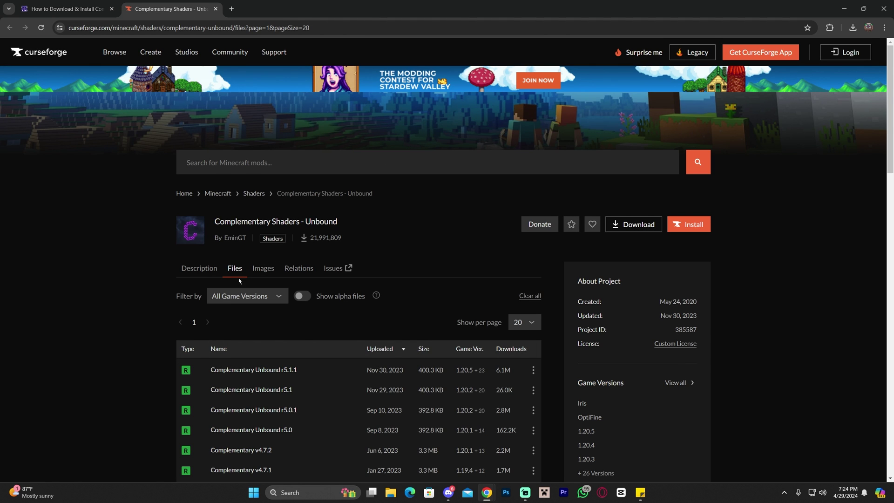
Download Complementary Unbound r5.1.1 from the CurseForge file list and save it as ComplementaryUnbound_r5.1.1 (5).zip in Downloads.
left_click(236, 273)
scroll(443, 201, "down", 4)
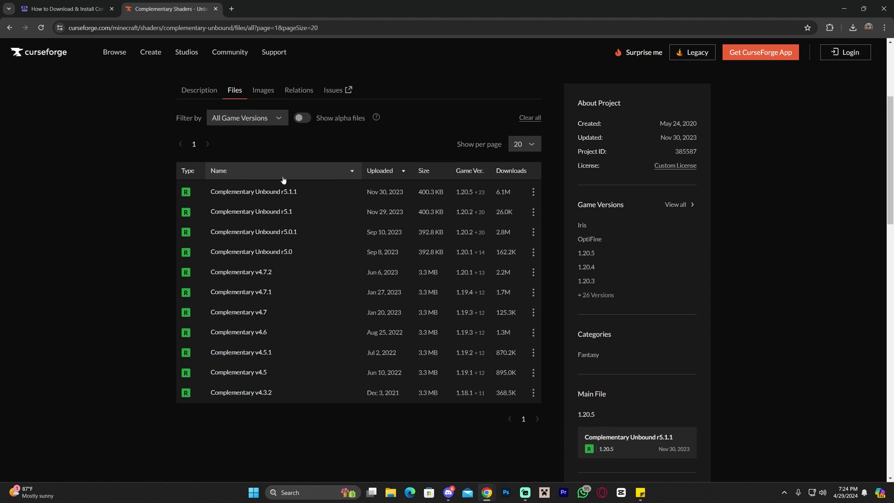
mouse_move(466, 196)
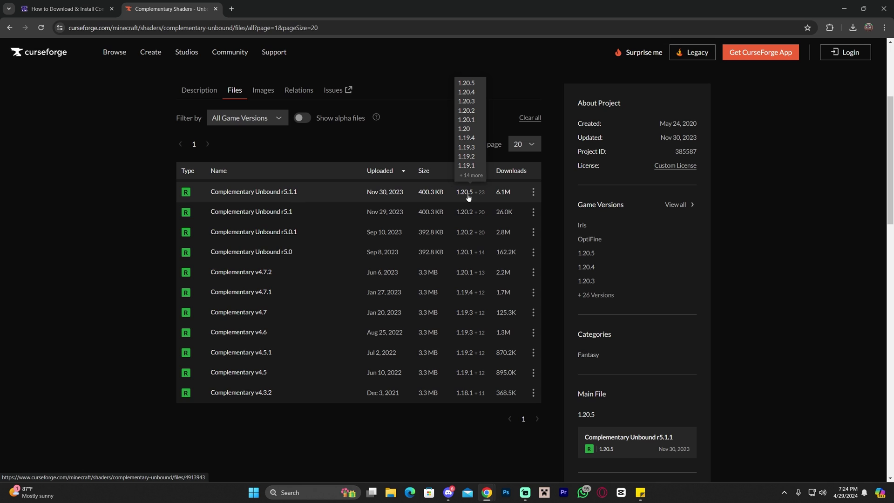
left_click(533, 194)
left_click(565, 230)
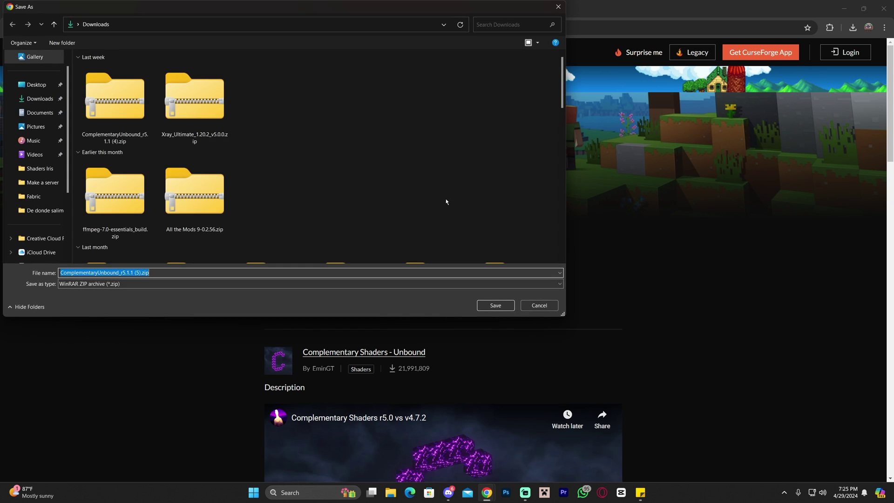
left_click(495, 305)
Shrink the browser window and place the downloaded Complementary Unbound zip on the desktop beside the Iris installer.
left_click_drag(465, 7, 389, 129)
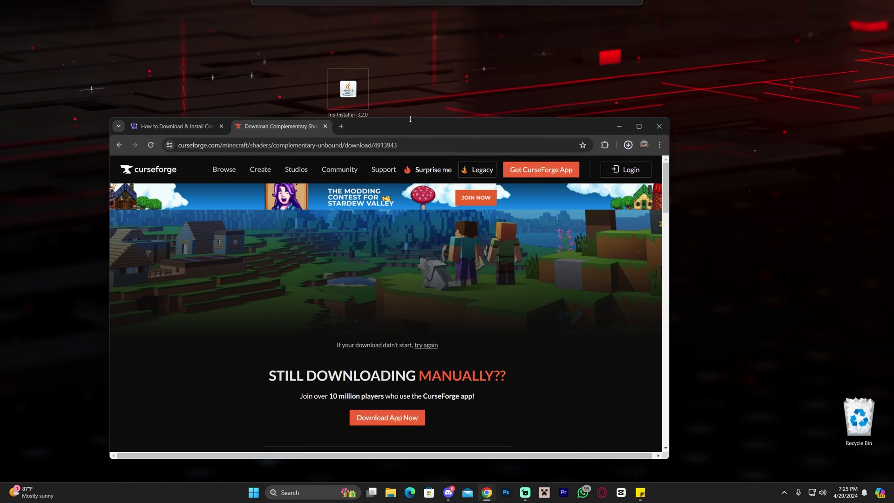
left_click(628, 145)
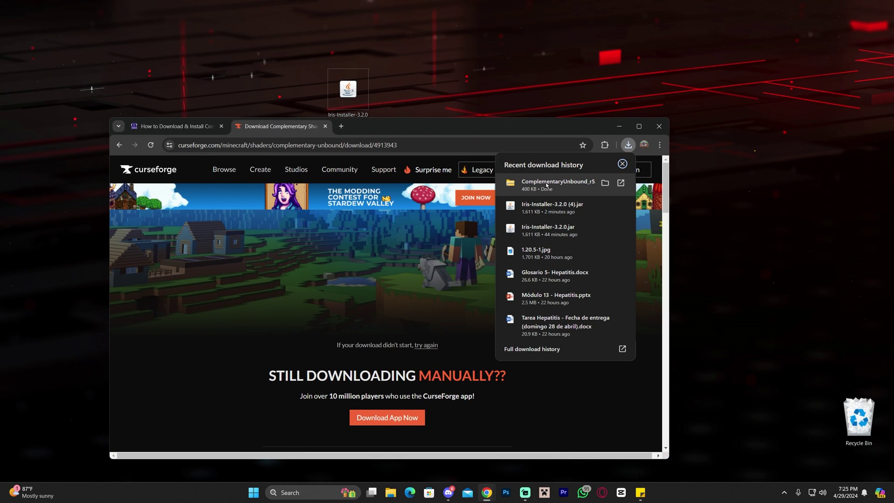
left_click_drag(543, 185, 445, 89)
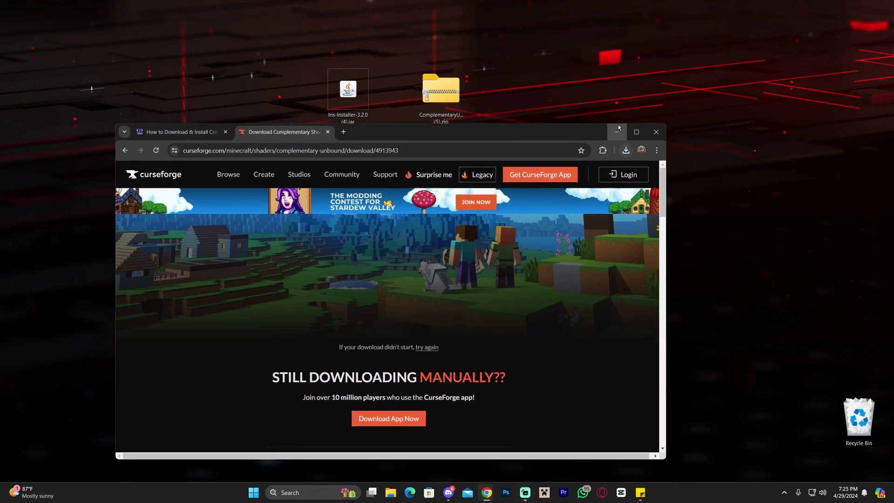
Minimize the browser, bring the downloaded files to the middle of the desktop and run Iris-Installer-3.2.0 (4).jar.
left_click(618, 126)
left_click_drag(353, 93, 454, 177)
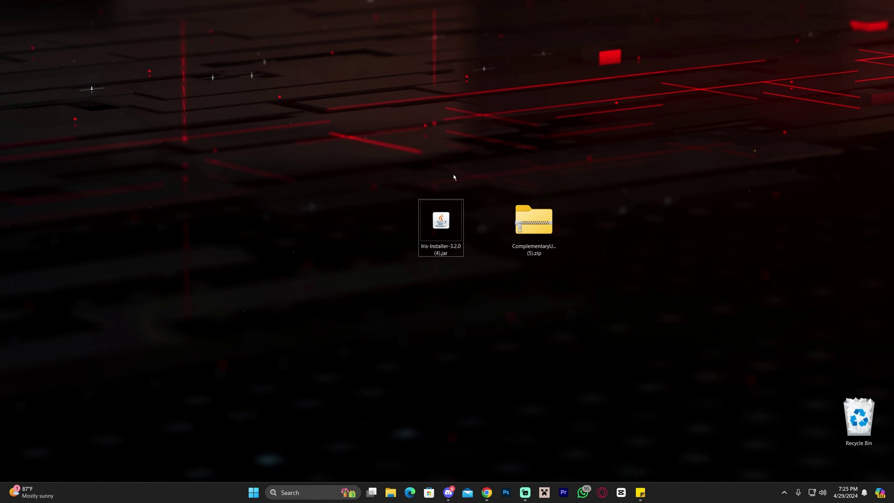
double_click(426, 238)
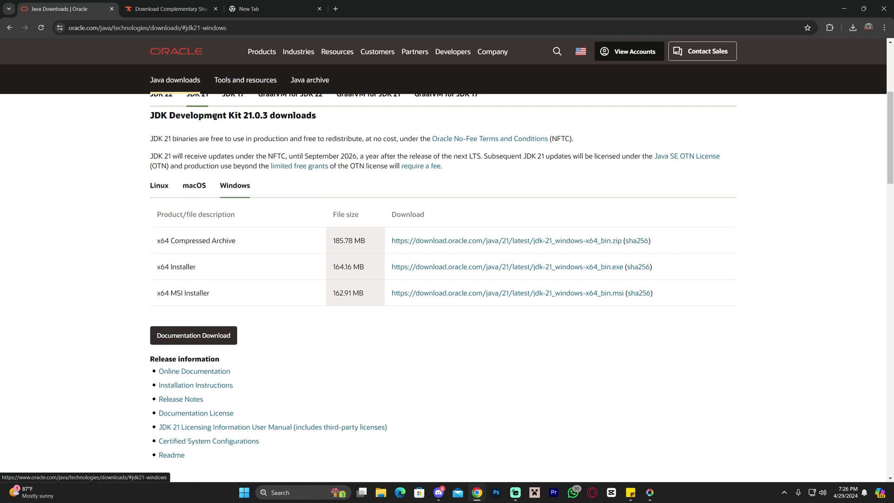
Download the Windows x64 Installer for JDK 21 from Oracle's Java Downloads page and save it as jdk-21_windows-x64_bin (3).exe in Downloads.
scroll(230, 187, "up", 2)
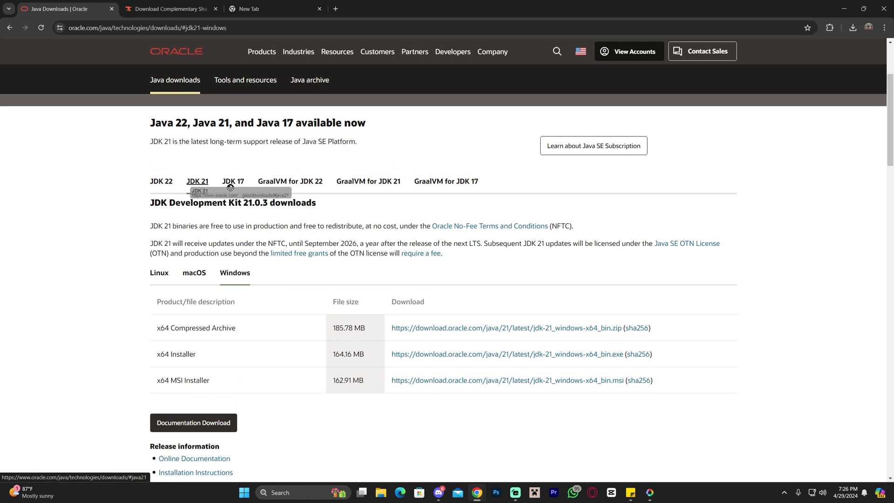
scroll(342, 233, "up", 3)
scroll(345, 232, "down", 2)
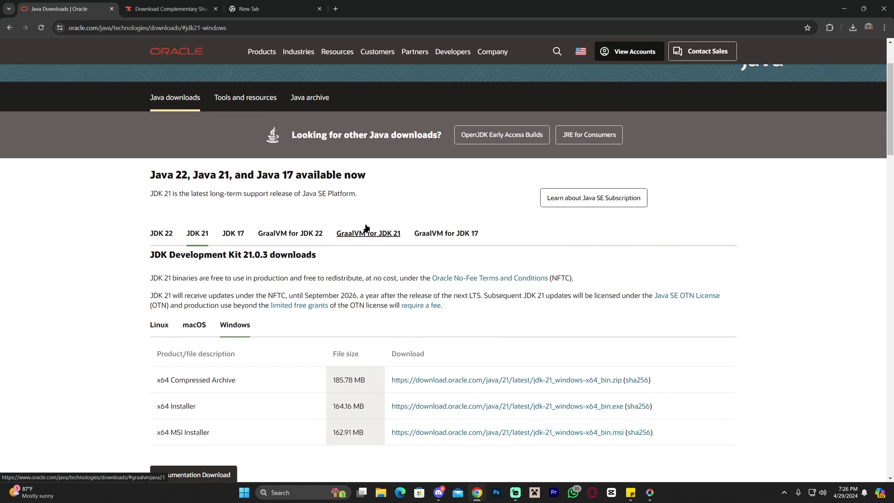
scroll(365, 228, "up", 2)
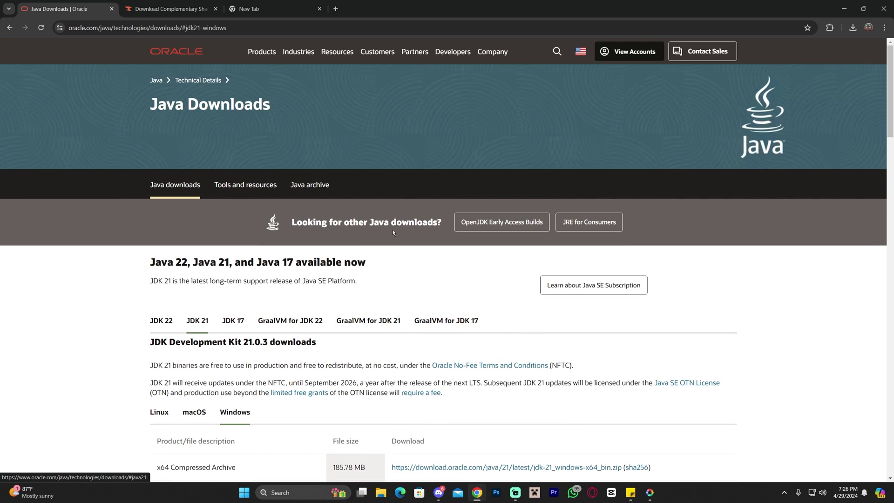
scroll(372, 238, "down", 3)
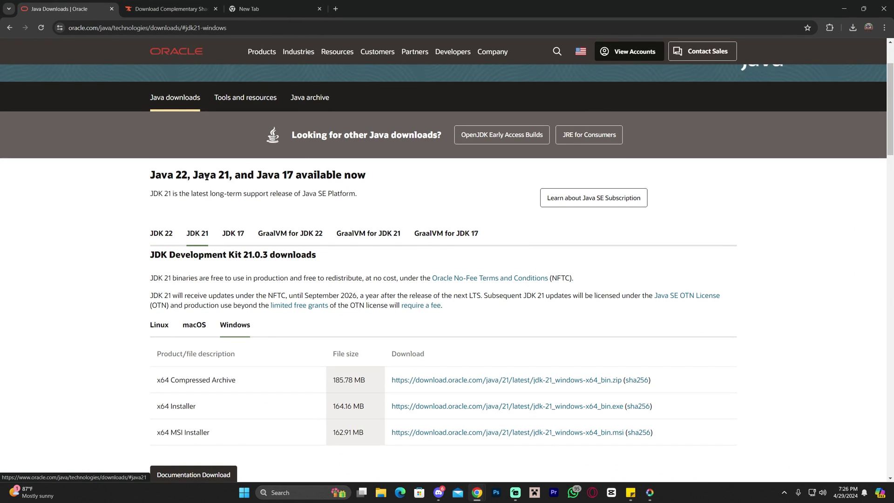
left_click_drag(195, 176, 230, 176)
left_click(211, 235)
left_click(196, 237)
left_click(235, 324)
left_click_drag(155, 275, 196, 275)
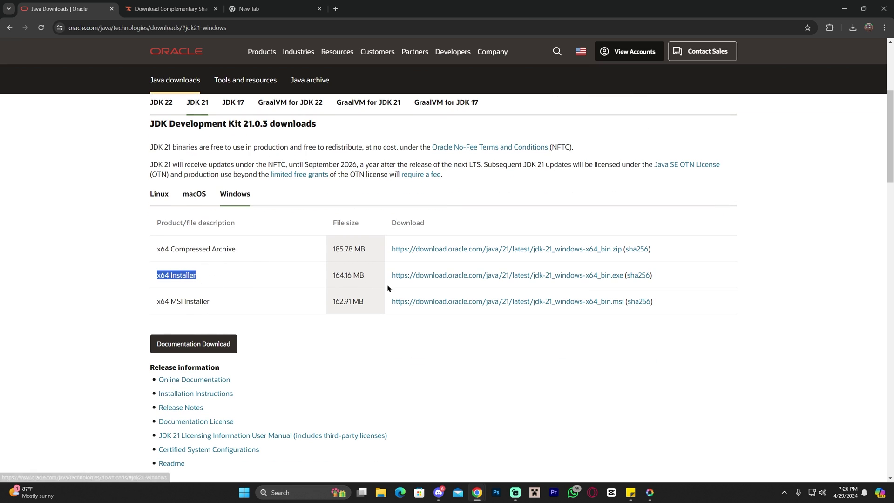
left_click(471, 278)
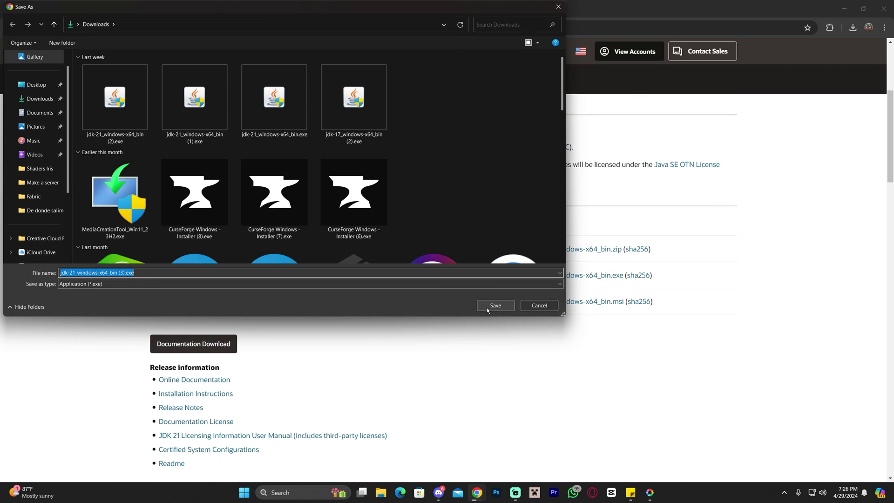
left_click(489, 306)
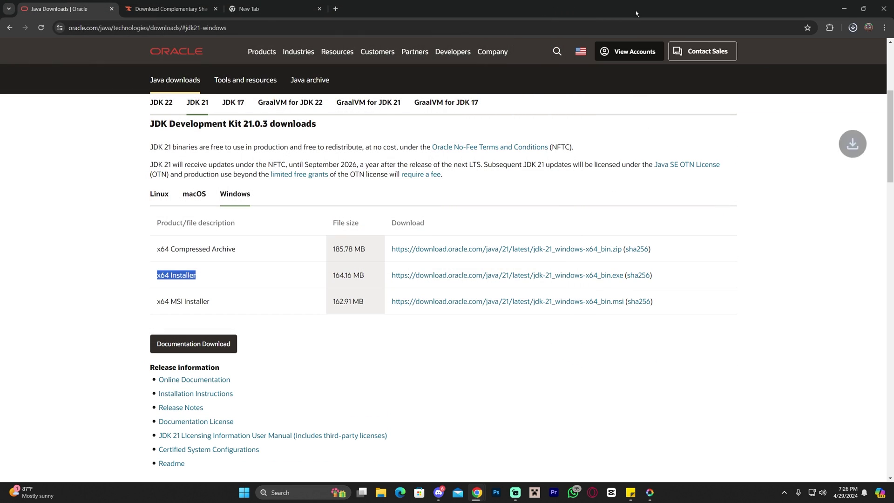
Place the downloaded JDK 21 installer in open space on the desktop and minimize the browser.
left_click_drag(635, 11, 379, 217)
left_click_drag(543, 216, 517, 217)
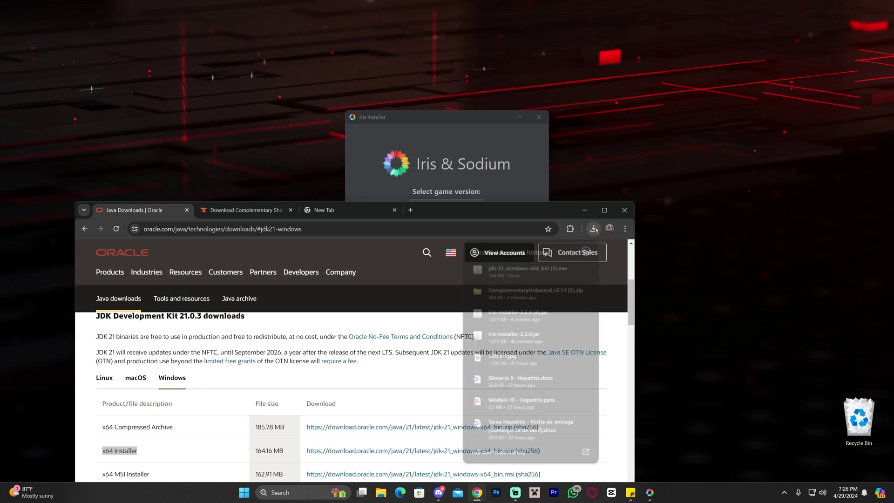
left_click(583, 210)
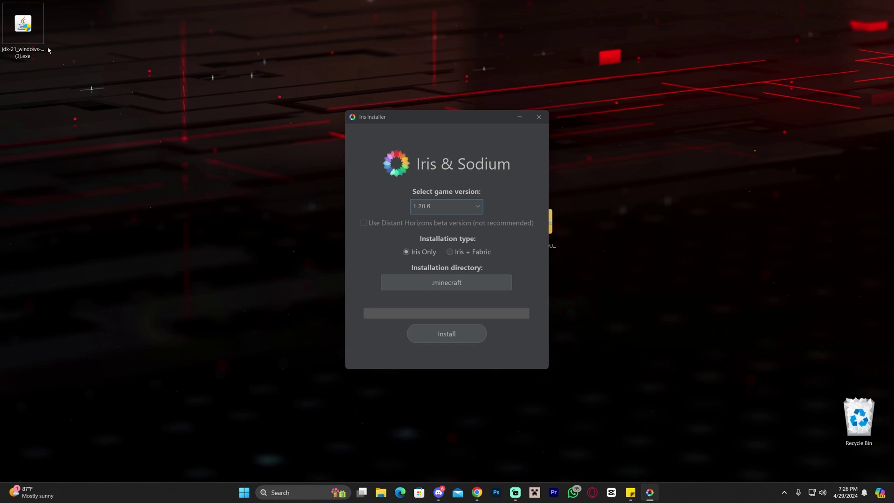
left_click_drag(23, 23, 162, 224)
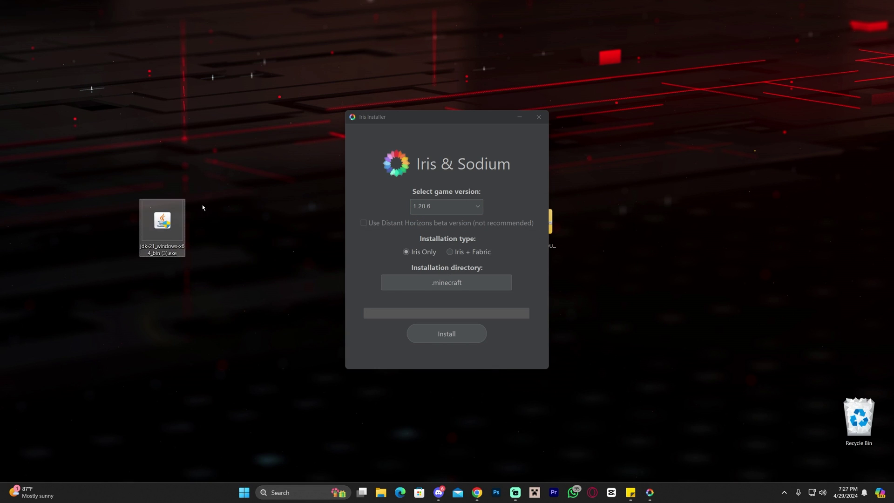
Run jdk-21_windows-x64_bin (3).exe, install Java SE Development Kit 21.0.3 with the default options and close the wizard.
double_click(162, 220)
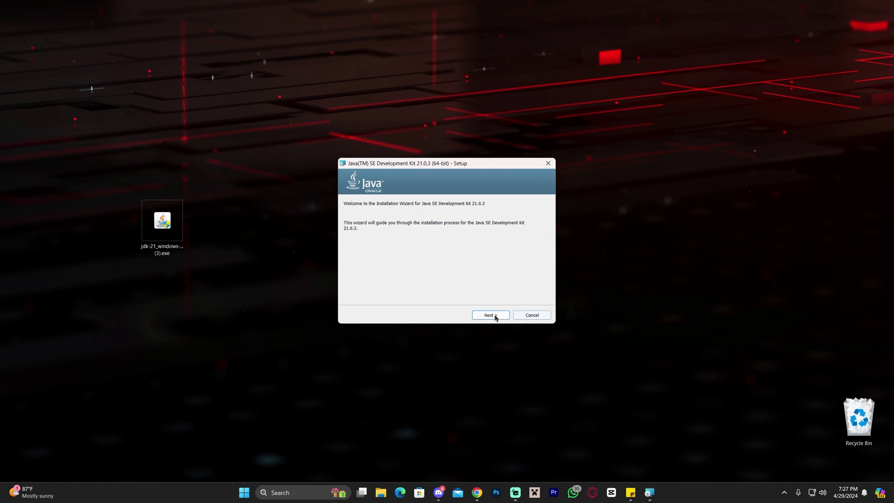
left_click(502, 316)
left_click(502, 317)
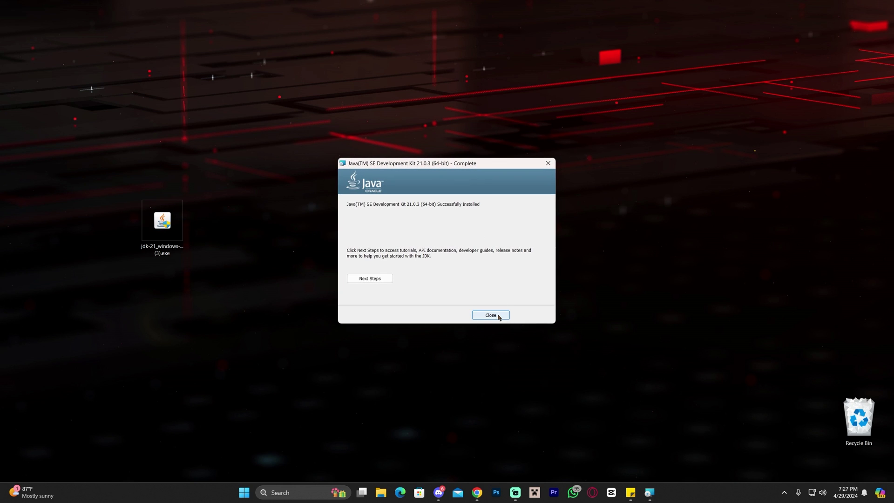
left_click(490, 315)
Delete the JDK 21 installer file from the desktop.
left_click(149, 252)
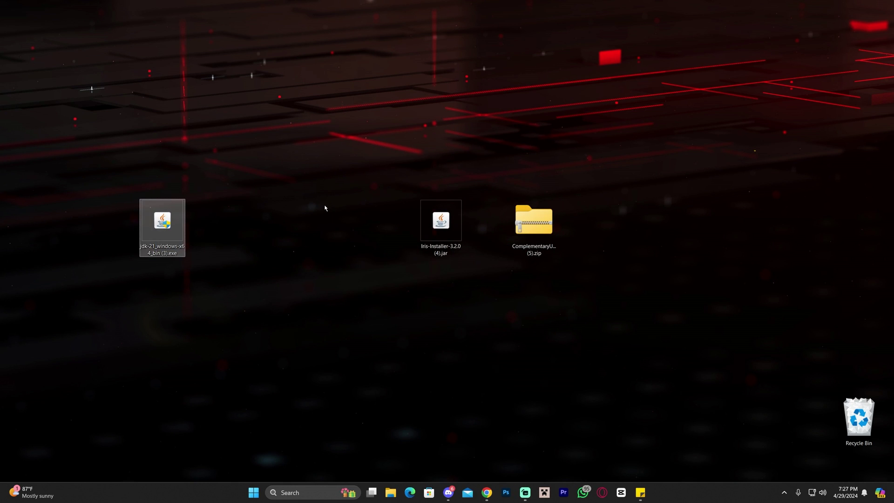
key("Delete")
left_click_drag(405, 184, 450, 260)
left_click(325, 278)
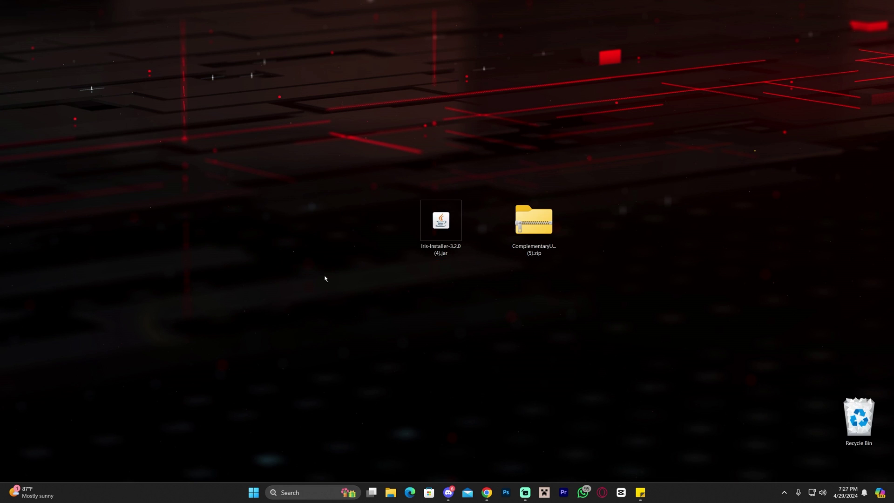
right_click(257, 242)
left_click(256, 258)
Search the installed apps in Windows Settings for java to check the Java installation, and close Settings.
left_click(307, 494)
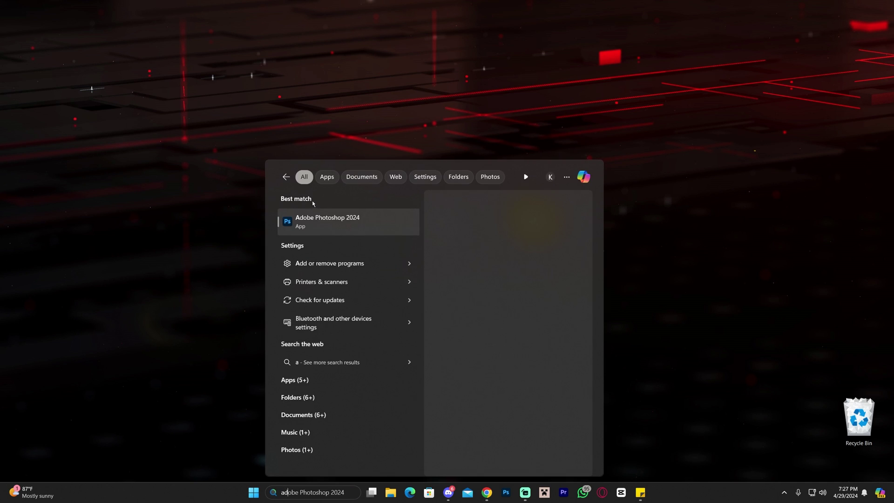
type("dd")
left_click(355, 222)
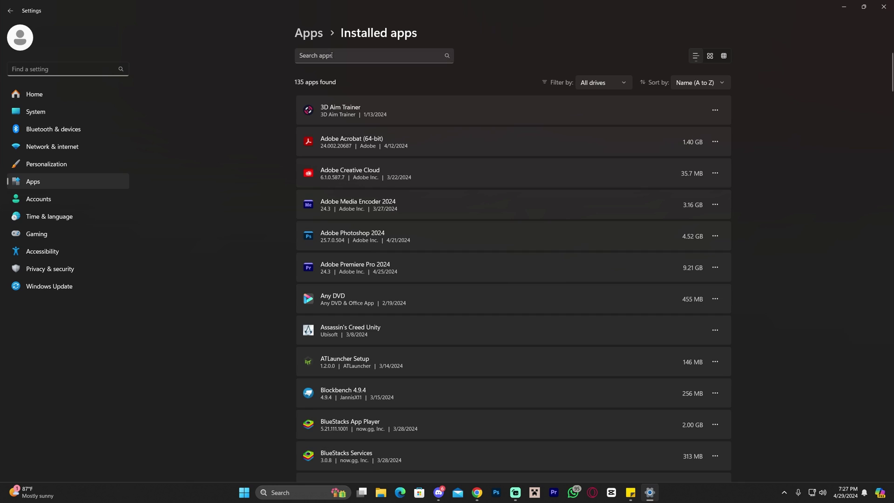
left_click(331, 56)
type("java")
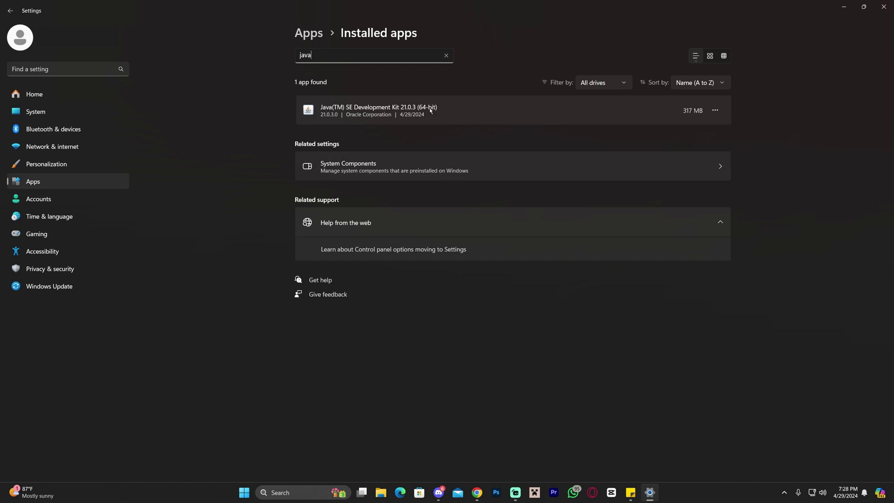
left_click(877, 11)
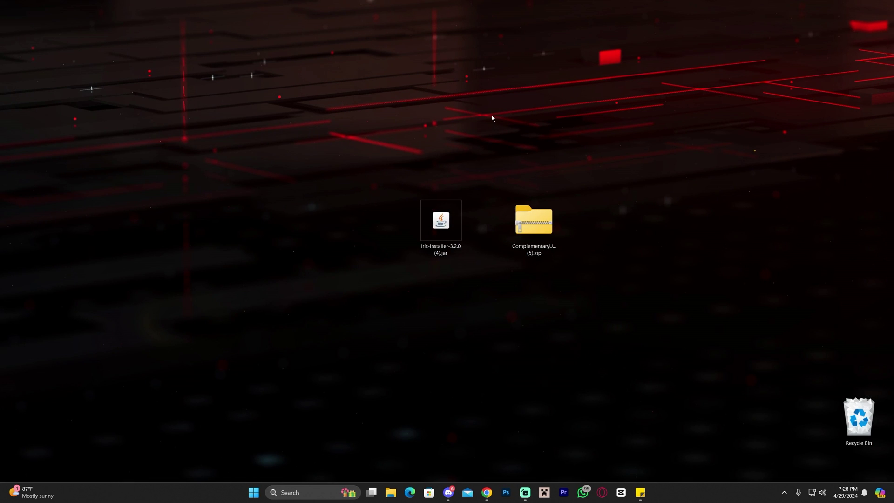
Run Iris-Installer-3.2.0 (4).jar, install Iris Only for game version 1.20.6 into .minecraft and close the installer.
left_click(454, 215)
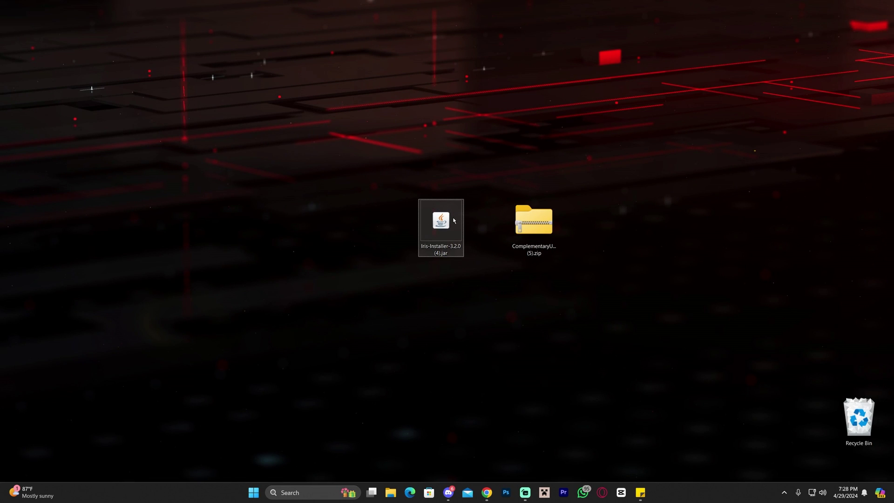
double_click(454, 220)
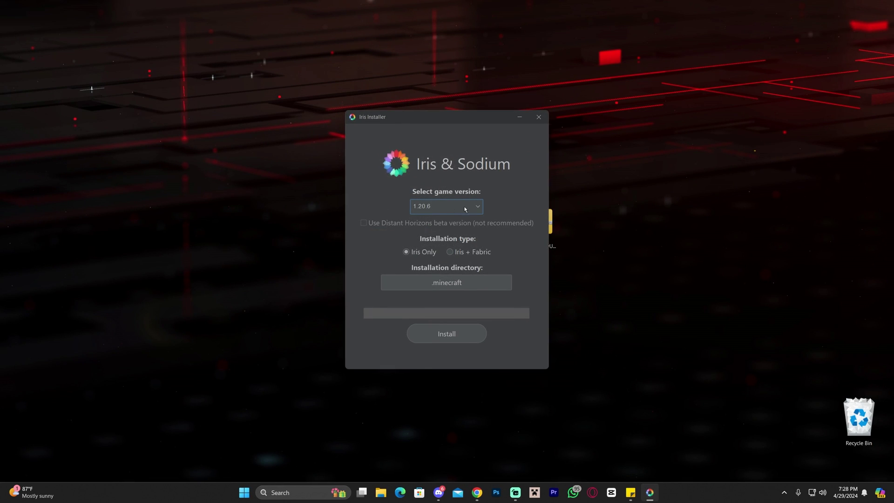
left_click(436, 210)
left_click(428, 209)
left_click(452, 333)
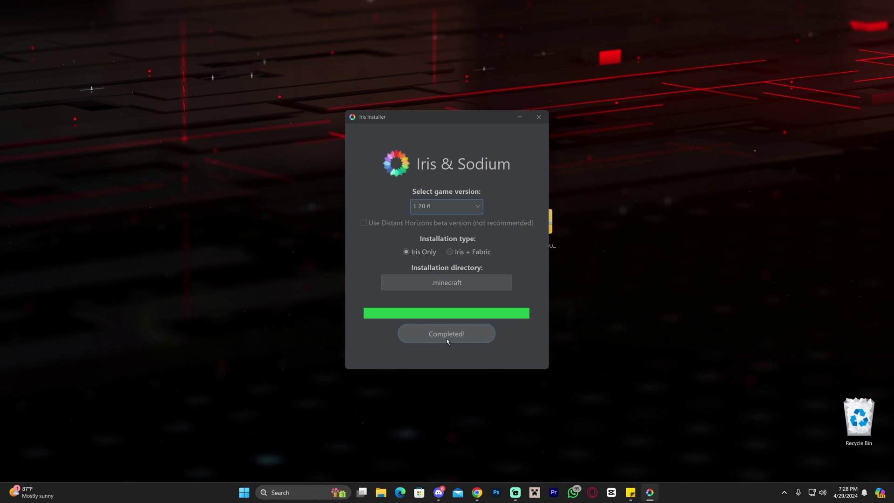
left_click(541, 121)
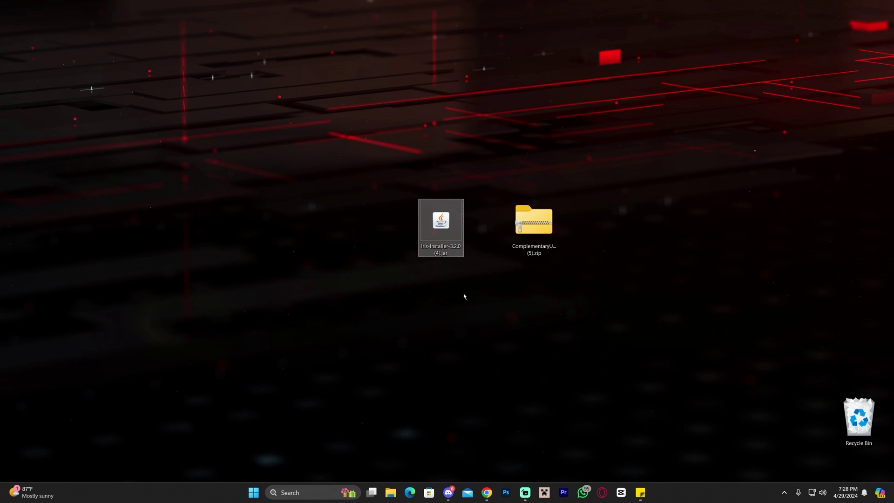
Delete the Iris installer from the desktop and move the Complementary Unbound zip to a different spot.
left_click_drag(419, 149, 426, 290)
key("Delete")
left_click_drag(532, 233, 254, 159)
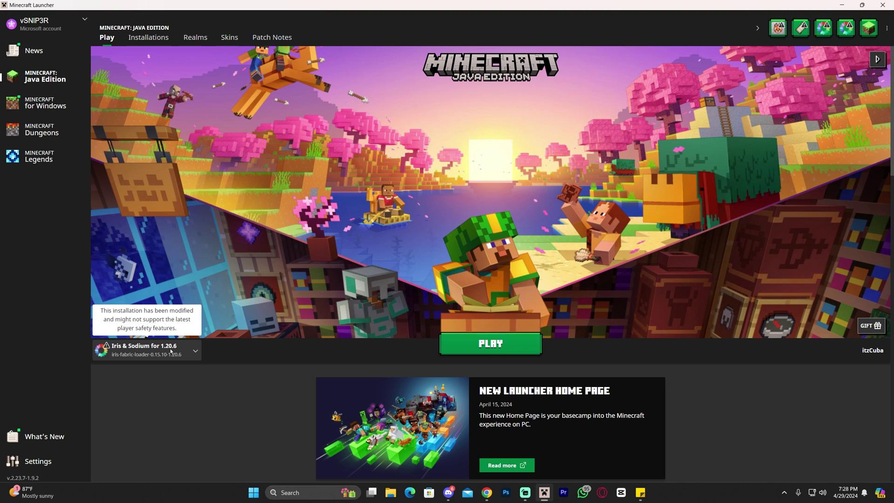
Show the list of Java Edition installations in the Minecraft Launcher with modded versions included.
left_click(150, 39)
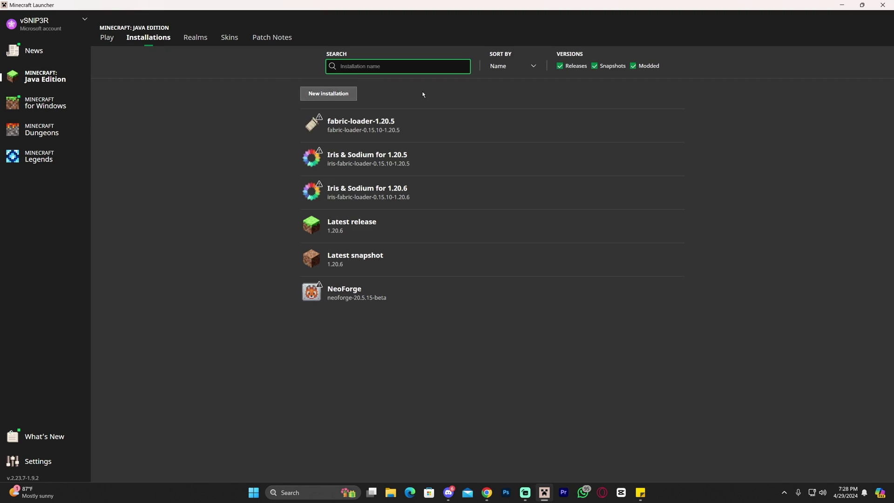
left_click(633, 66)
left_click(633, 66)
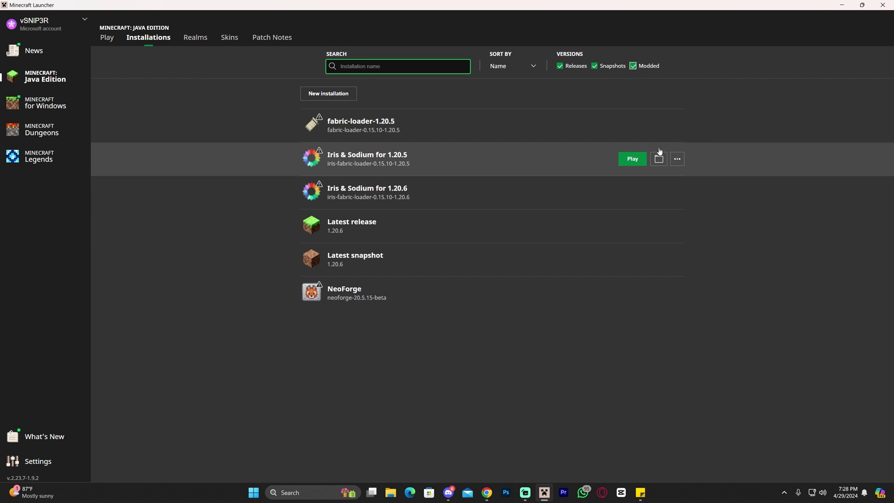
Delete the Iris & Sodium for 1.20.5, NeoForge and fabric-loader-1.20.5 installations.
left_click(676, 159)
left_click(663, 203)
left_click(460, 268)
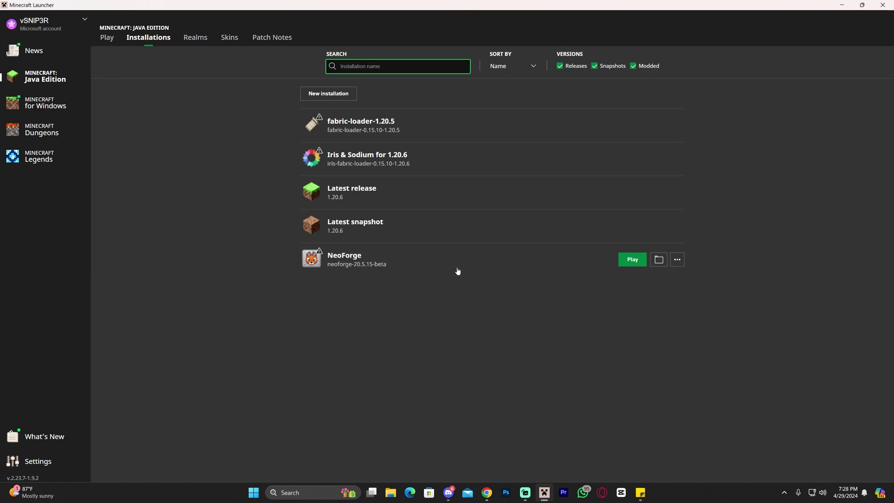
left_click(676, 125)
left_click(665, 169)
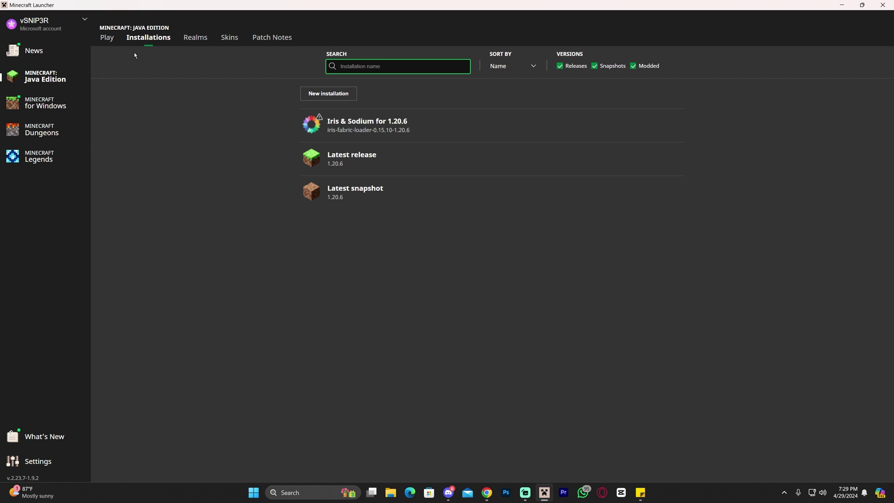
Create a new installation named apex hosting that uses version release iris-fabric-loader-0.15.10-1.20.6.
left_click(107, 38)
left_click(144, 38)
left_click(339, 92)
left_click(398, 96)
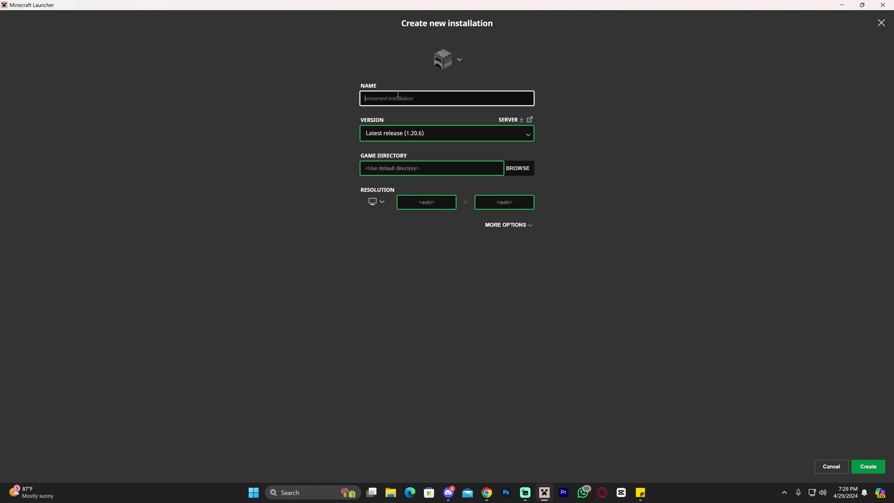
left_click(432, 135)
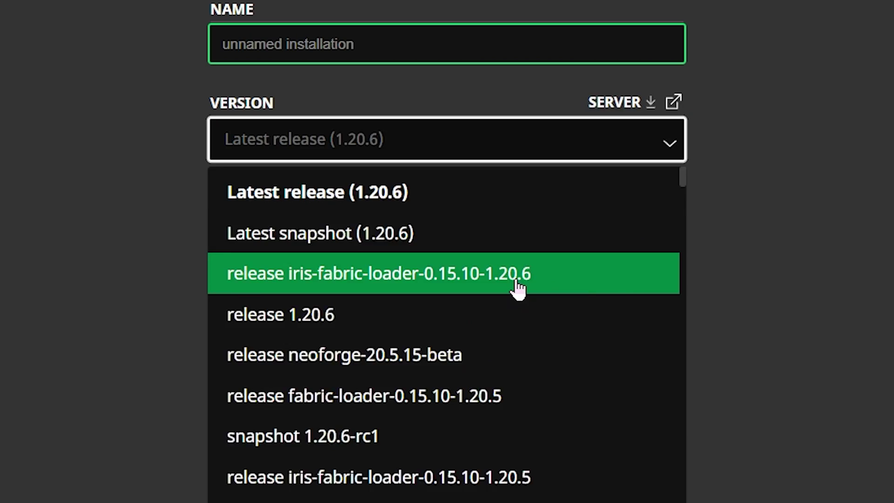
left_click(518, 289)
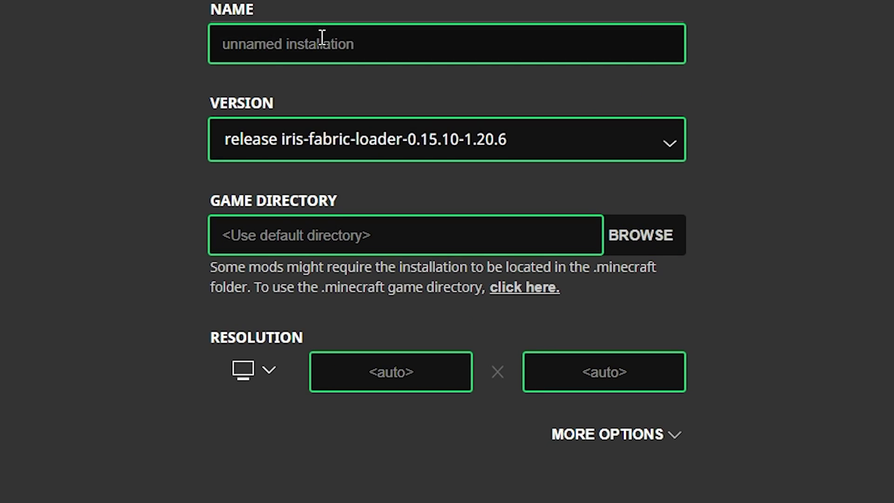
left_click(321, 37)
type("apex h")
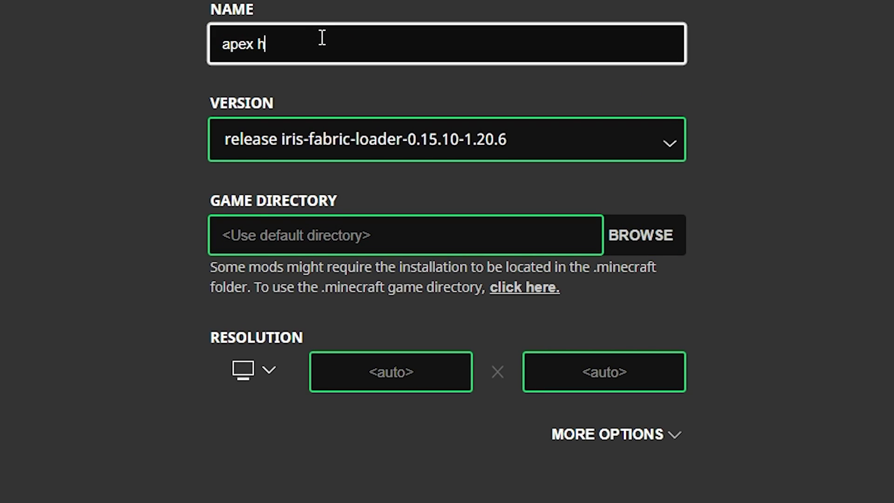
type("osting")
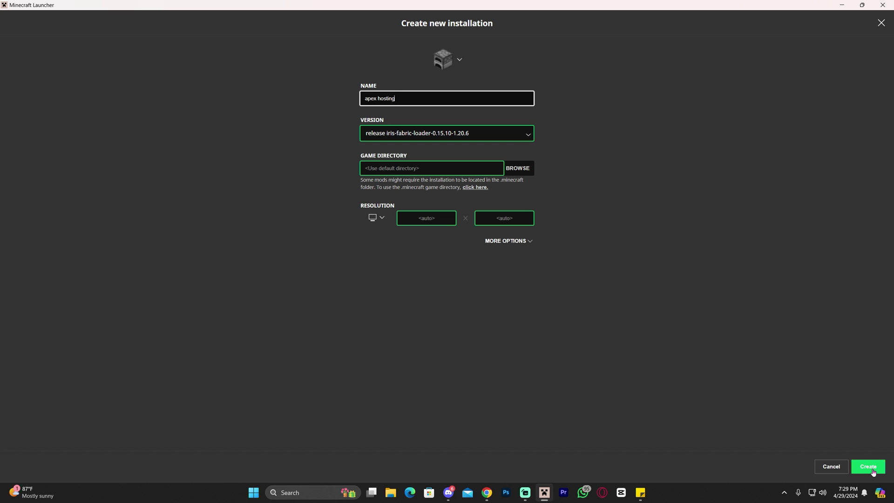
left_click(868, 466)
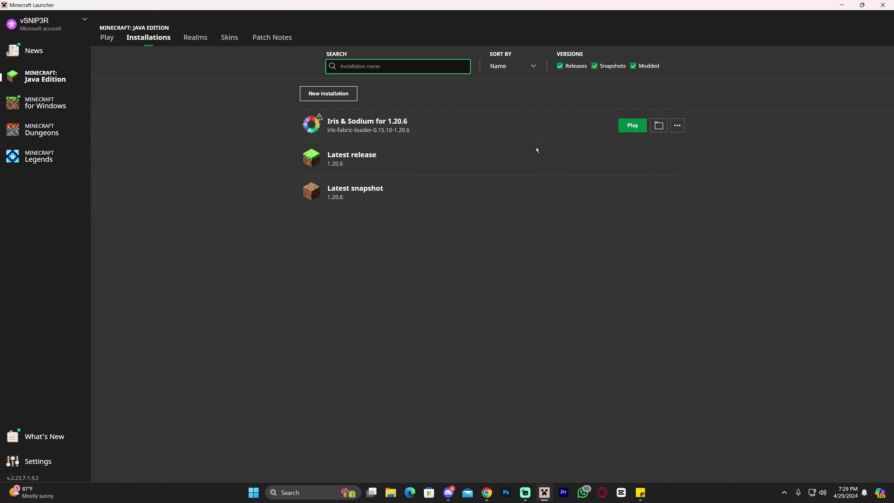
Launch the Iris & Sodium for 1.20.6 installation, accepting the modded-game risks and suppressing that warning for this installation.
mouse_move(421, 136)
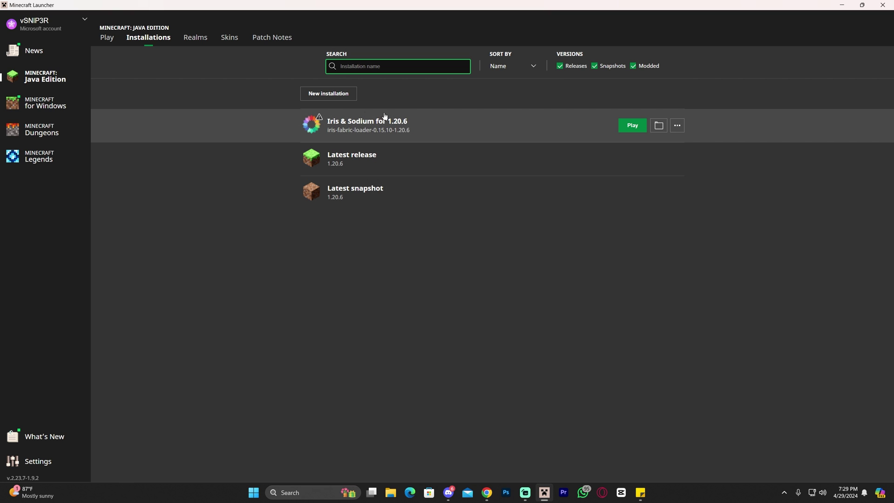
left_click(106, 37)
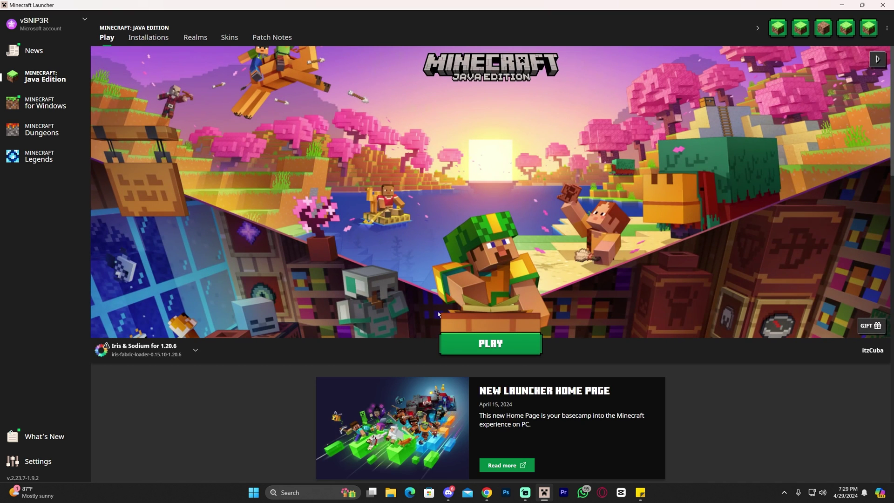
left_click(490, 343)
left_click(372, 264)
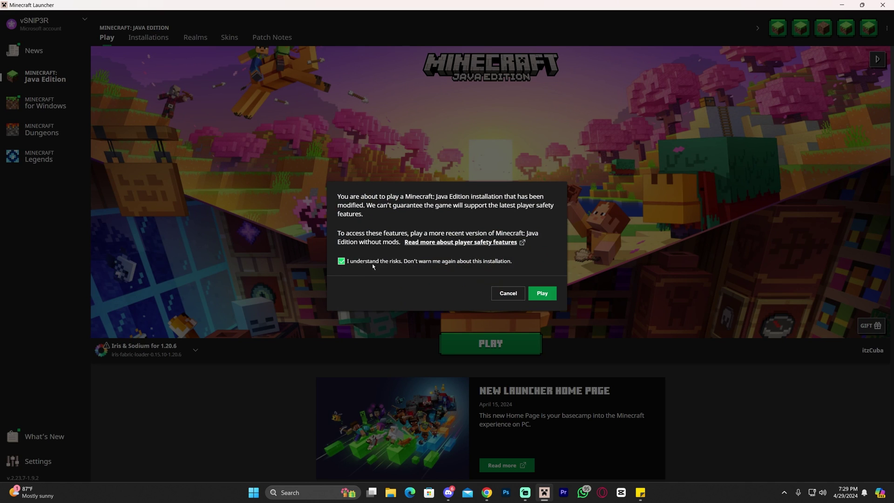
left_click(543, 293)
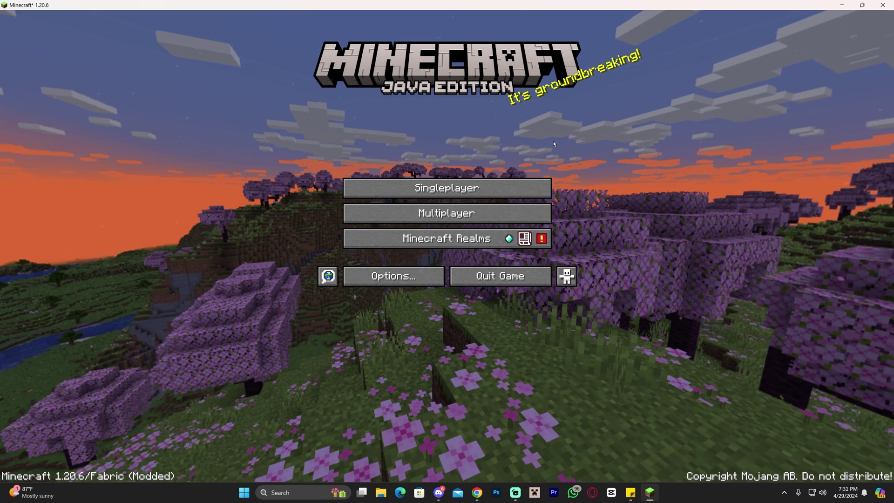
Load the singleplayer world New World (9) and turn the shaders off in it.
left_click(447, 188)
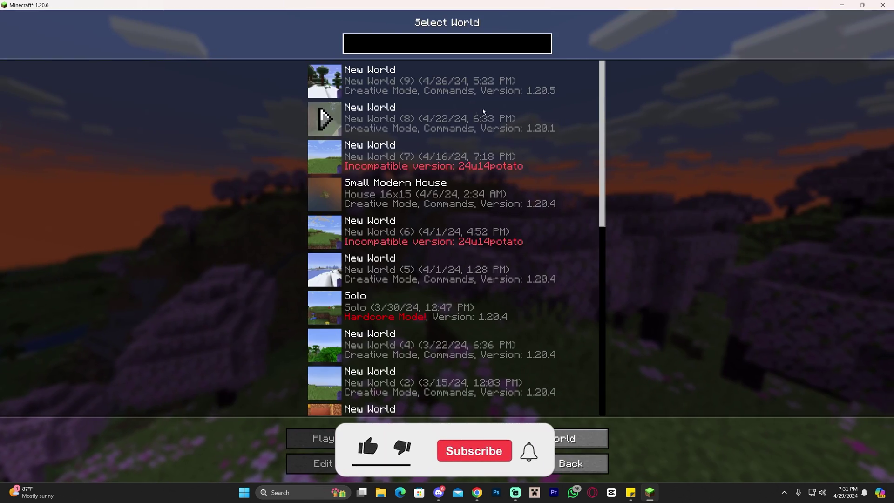
double_click(344, 83)
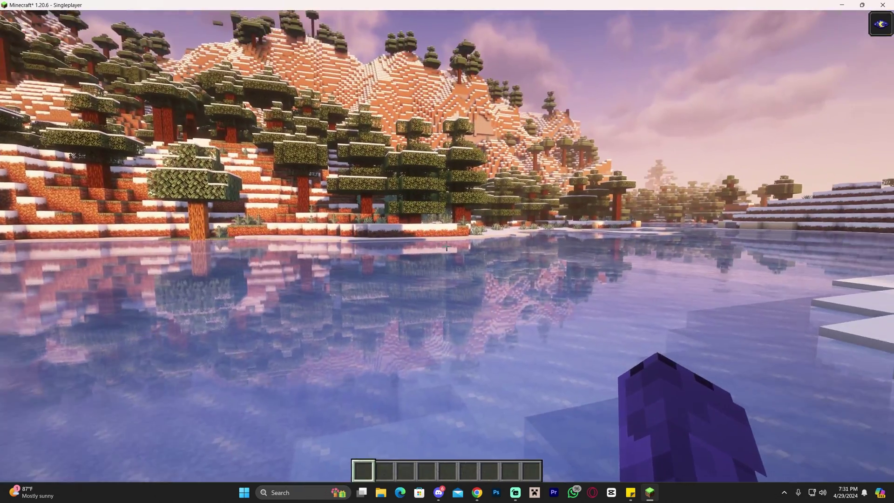
key("w")
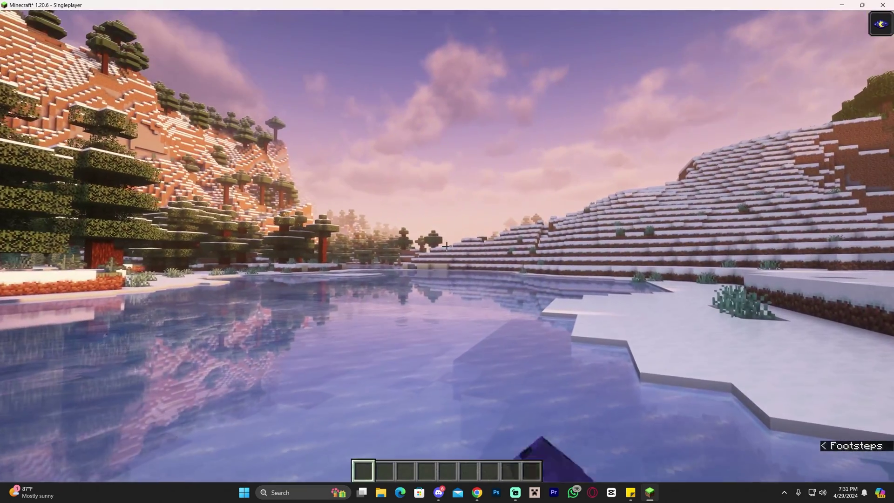
key("k")
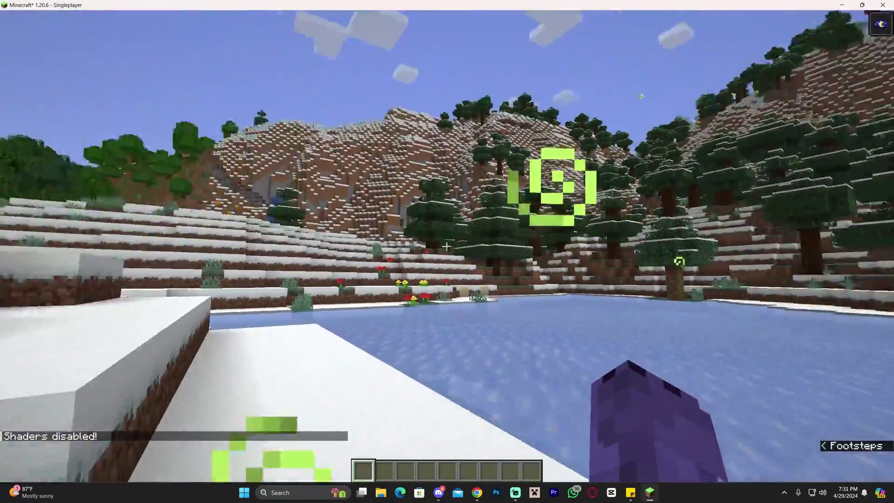
key("w")
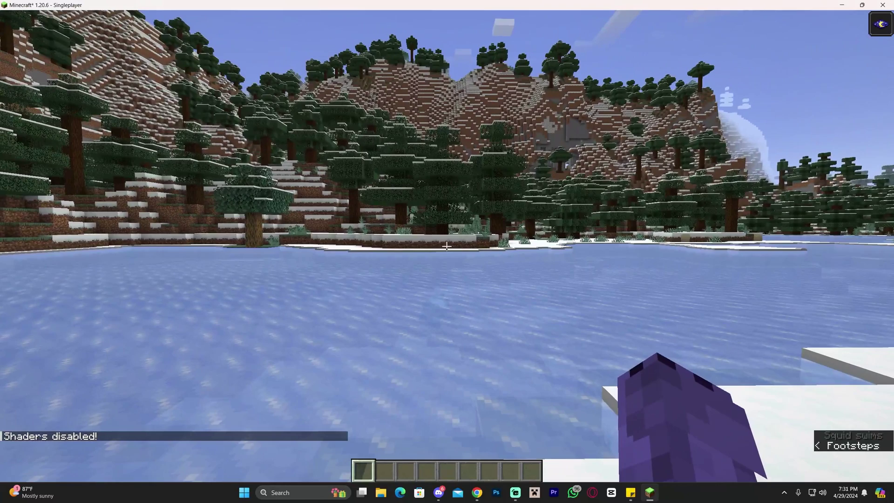
Pause the game, bring up the shader pack selection and open the shader pack folder.
key("Escape")
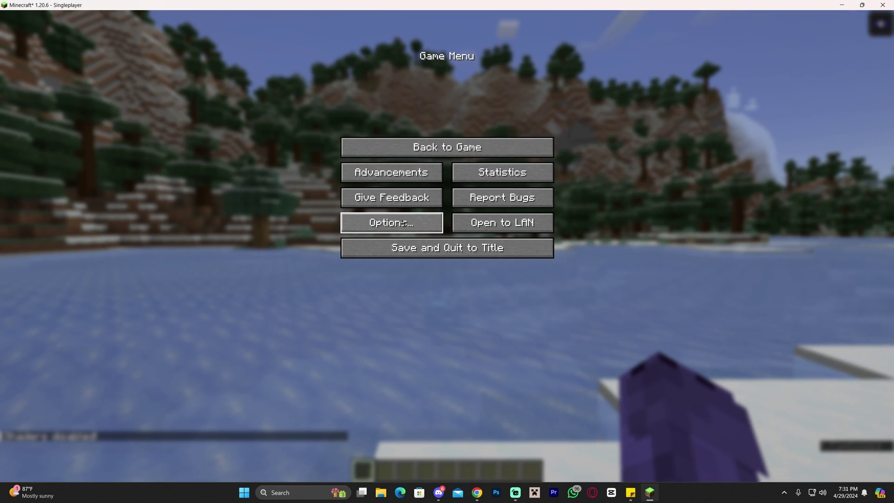
left_click(403, 223)
left_click(394, 144)
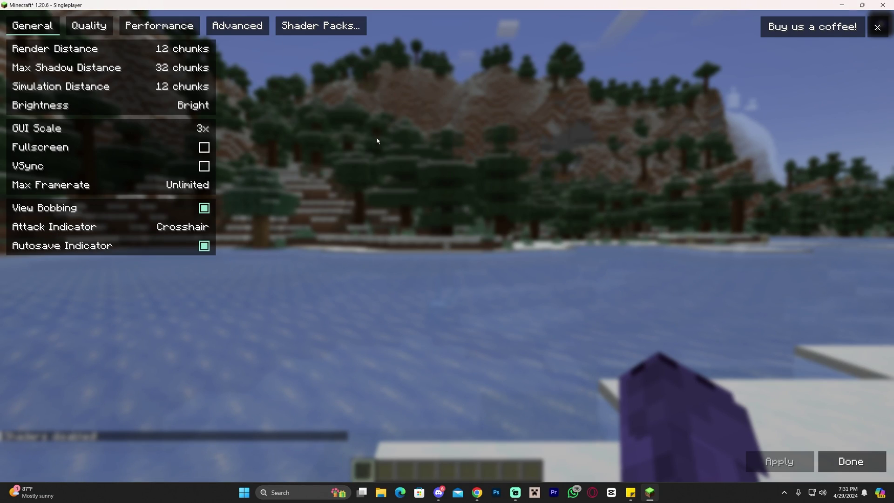
left_click(342, 27)
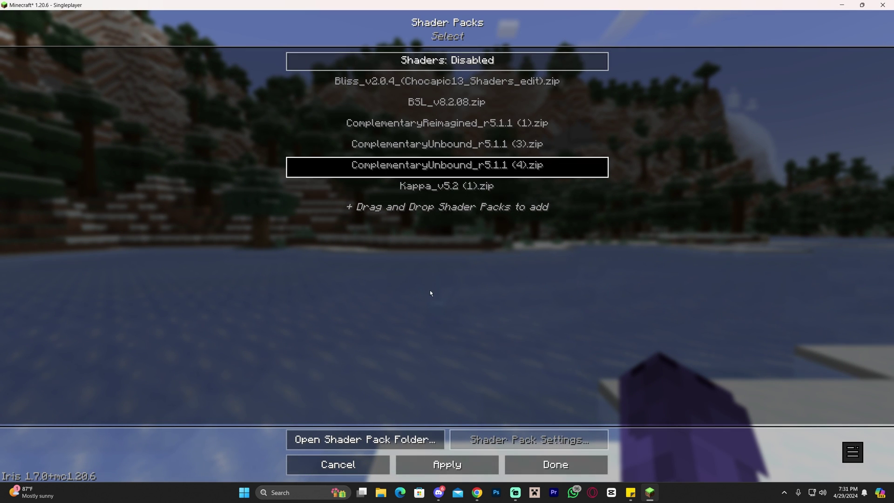
left_click(351, 440)
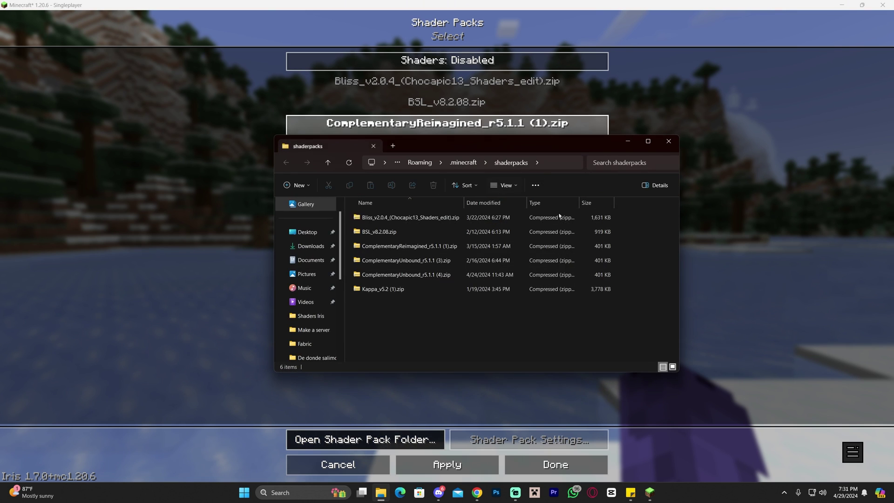
Minimize the game and delete ComplementaryUnbound_r5.1.1 (3).zip and (4).zip from the shaderpacks folder.
left_click(845, 4)
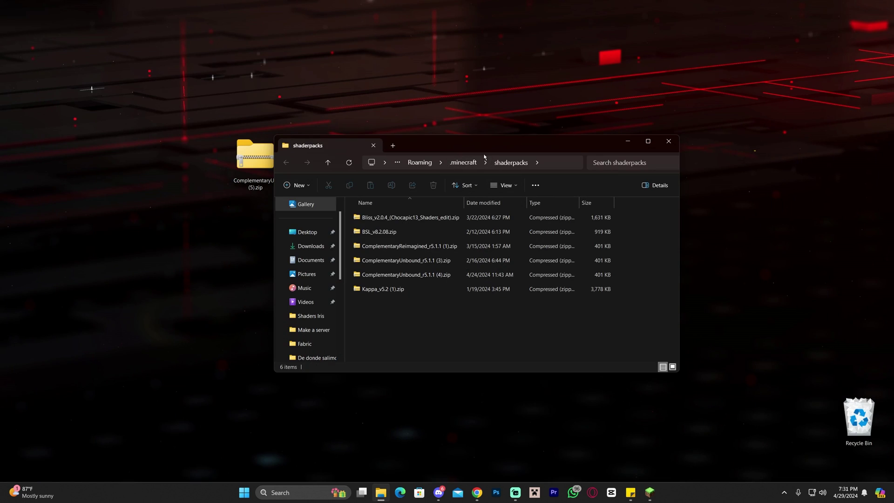
left_click_drag(639, 280, 468, 262)
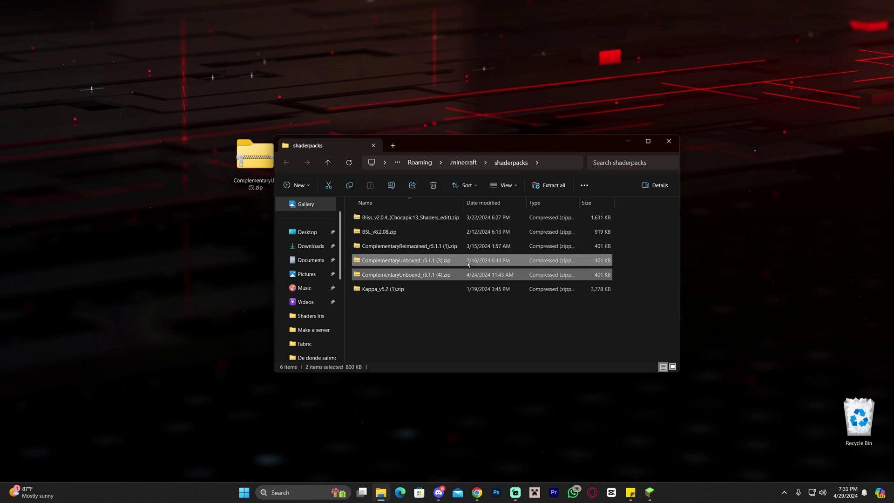
key("Delete")
Move the ComplementaryUnbound (5) zip from the desktop into the shaderpacks folder and close that folder.
left_click_drag(563, 139, 641, 87)
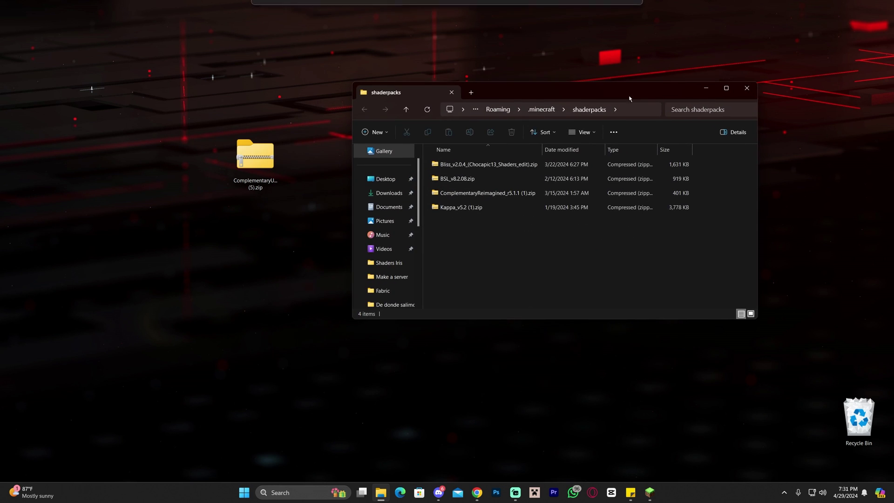
left_click_drag(438, 156, 523, 276)
left_click(438, 242)
left_click_drag(156, 61, 279, 192)
mouse_move(259, 162)
left_mouse_down()
mouse_move(496, 235)
mouse_move(476, 256)
mouse_move(573, 160)
left_mouse_up()
left_click_drag(543, 280, 505, 158)
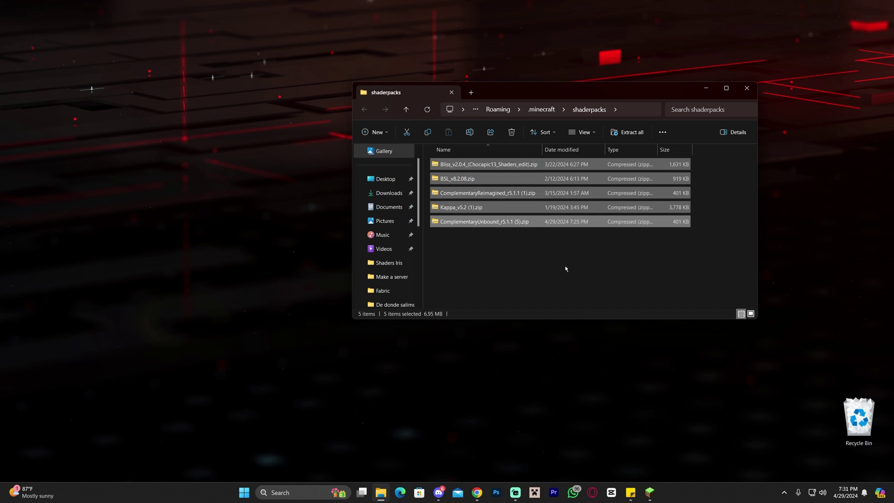
left_click(572, 254)
left_click(747, 91)
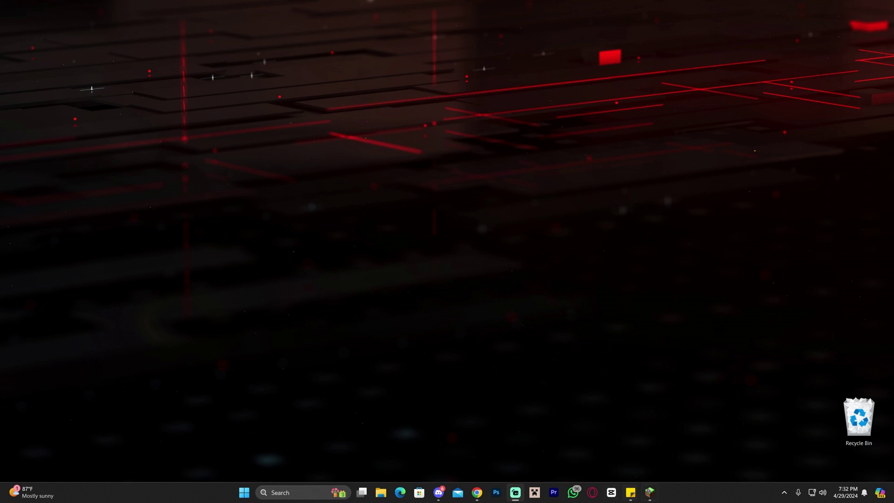
Switch back to Minecraft, apply the ComplementaryUnbound_r5.1.1 (5).zip shader pack and return to the world.
left_click(650, 492)
left_click(447, 145)
left_click(466, 81)
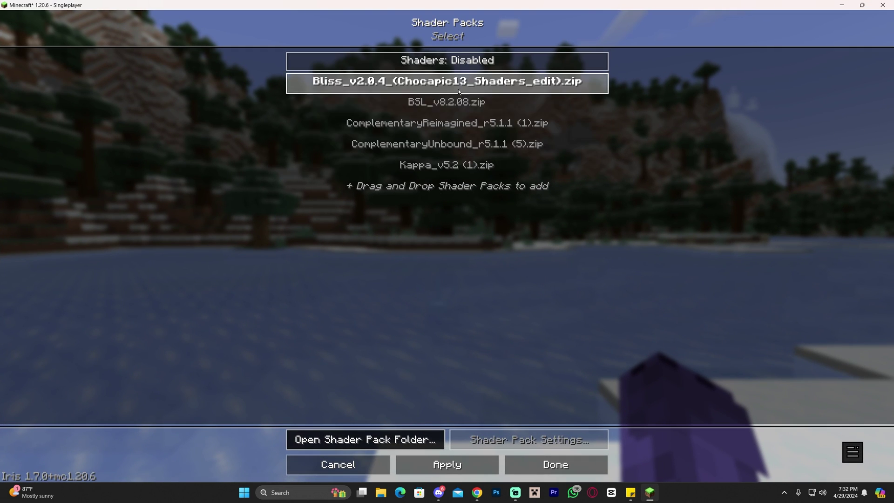
left_click(495, 140)
left_click(454, 145)
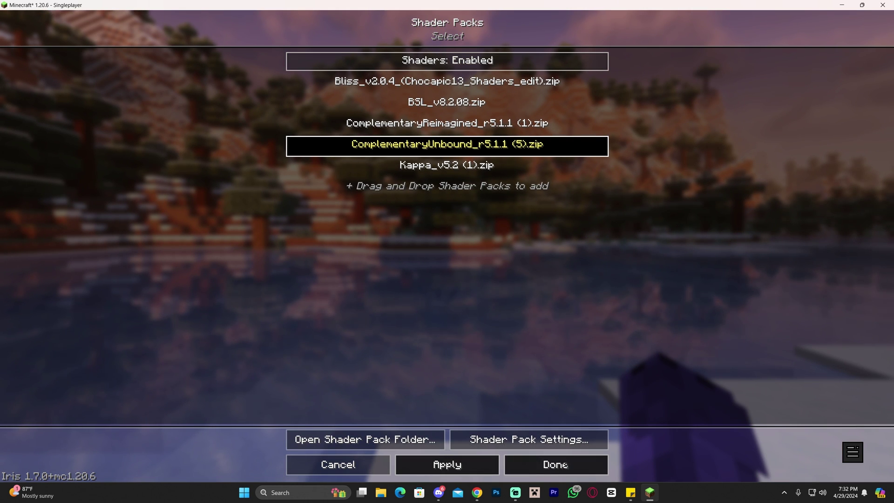
key("Escape")
left_click(849, 463)
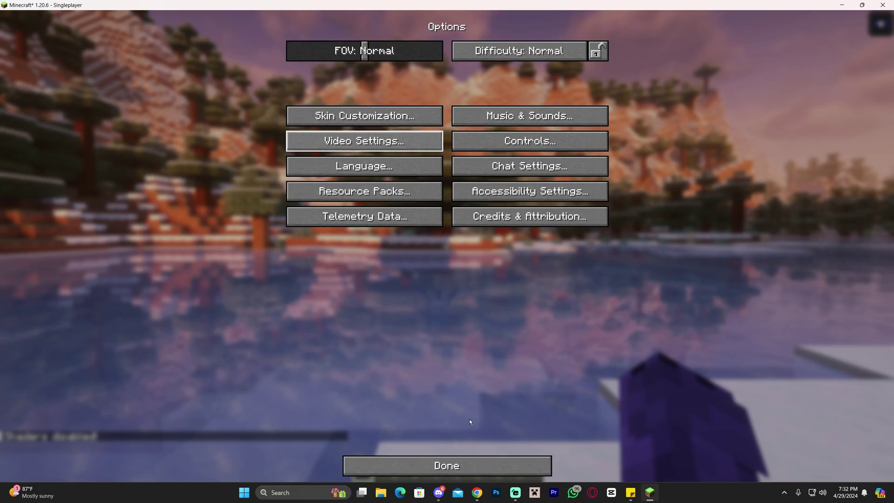
left_click(463, 466)
left_click(438, 147)
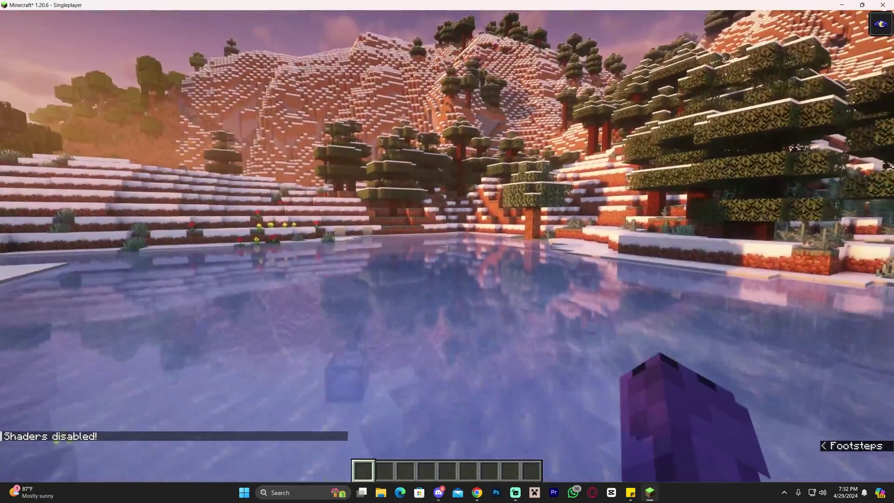
Compare the world with shaders off and on while viewing the character from the front and from behind.
key("F5")
key("F5")
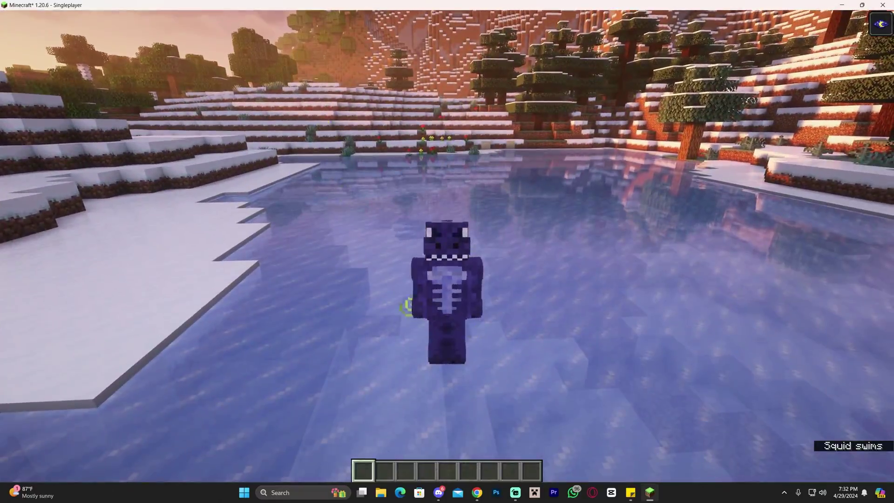
key("k")
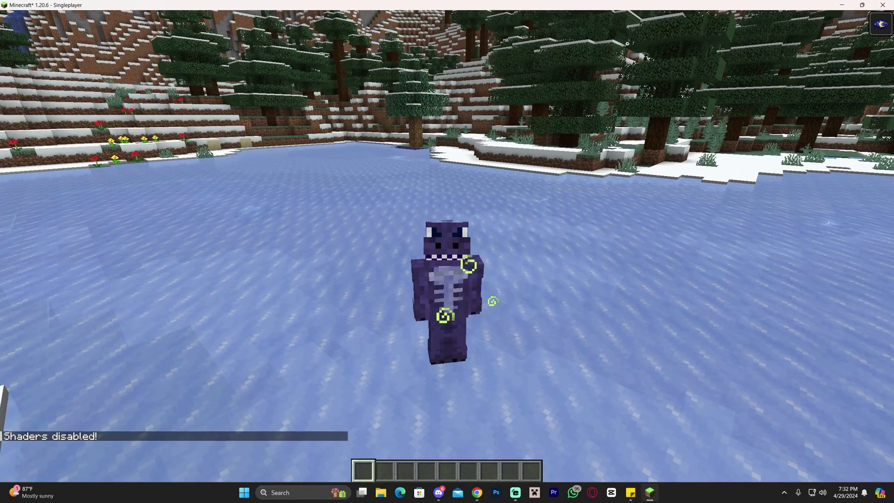
key("k")
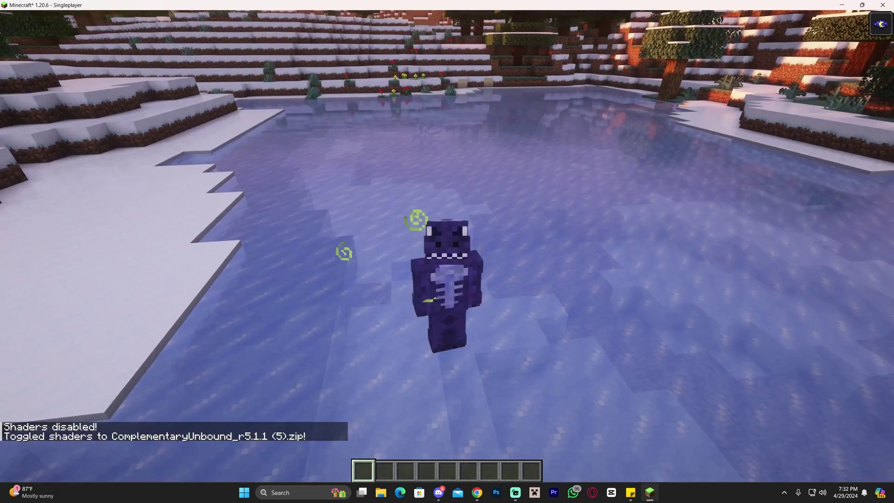
key("F5")
key("F5")
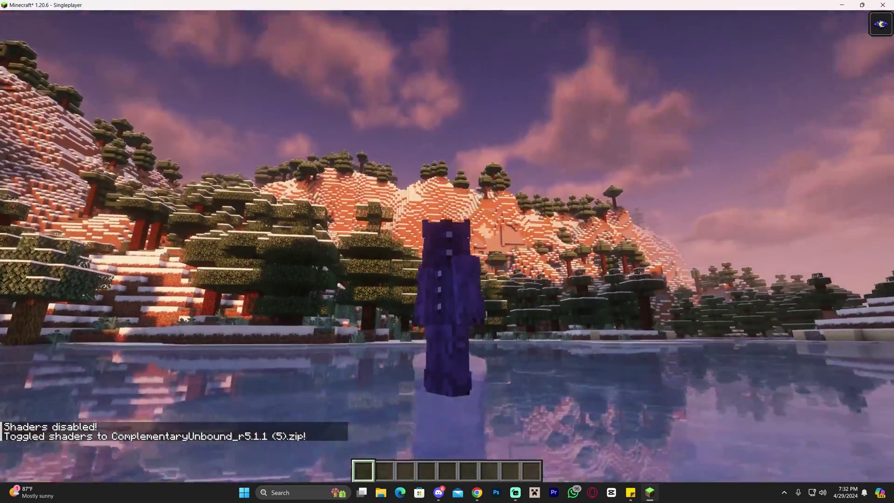
Reopen the shader pack selection directly from the world to view the available packs, and return to the game.
key("o")
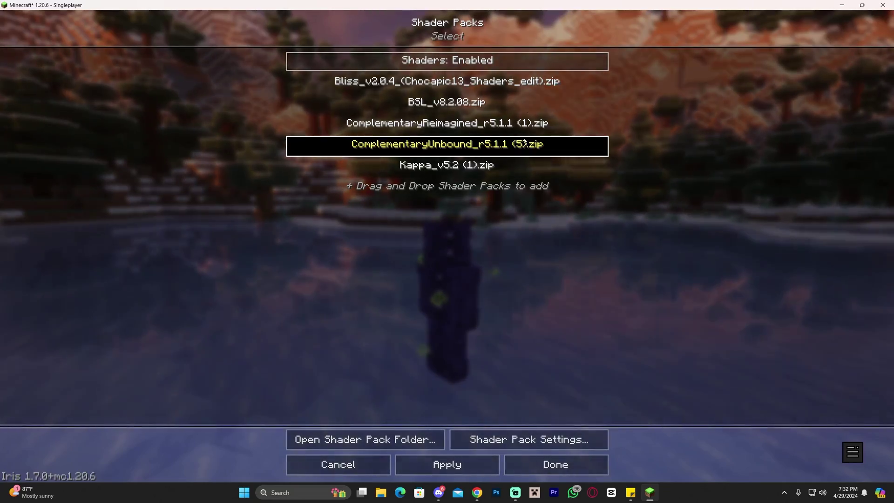
left_click(596, 471)
key("o")
left_click(555, 465)
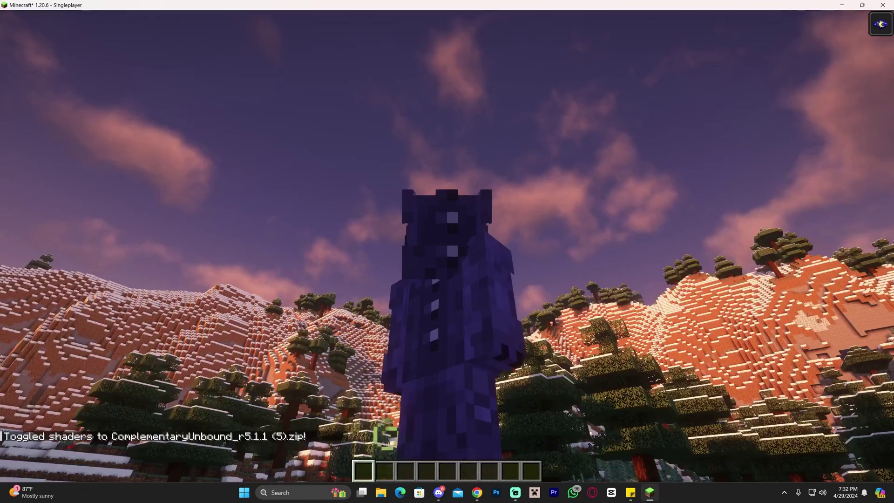
Cycle the camera perspectives around to the front third-person view and walk around to examine the shaded landscape.
key("F5")
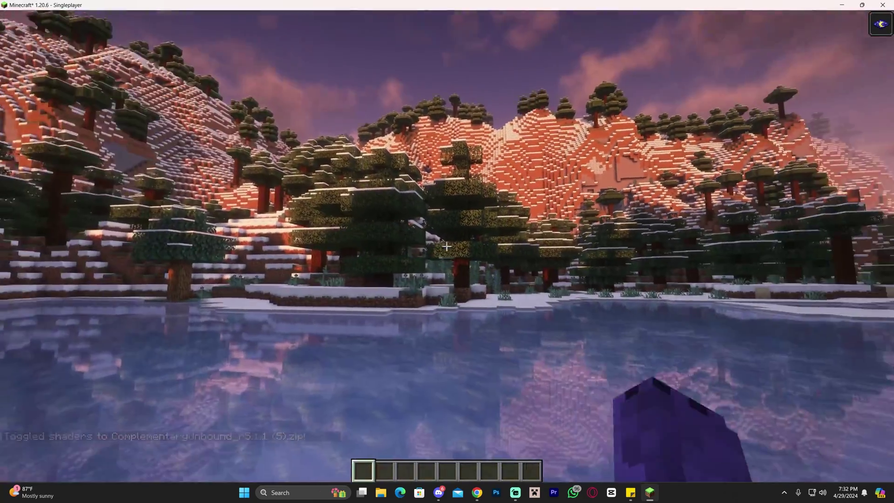
key("F5")
key("F5")
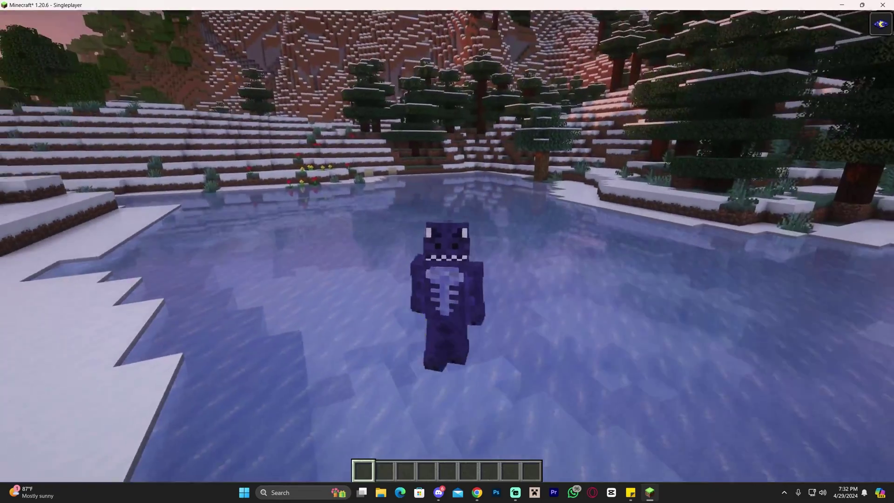
key("w")
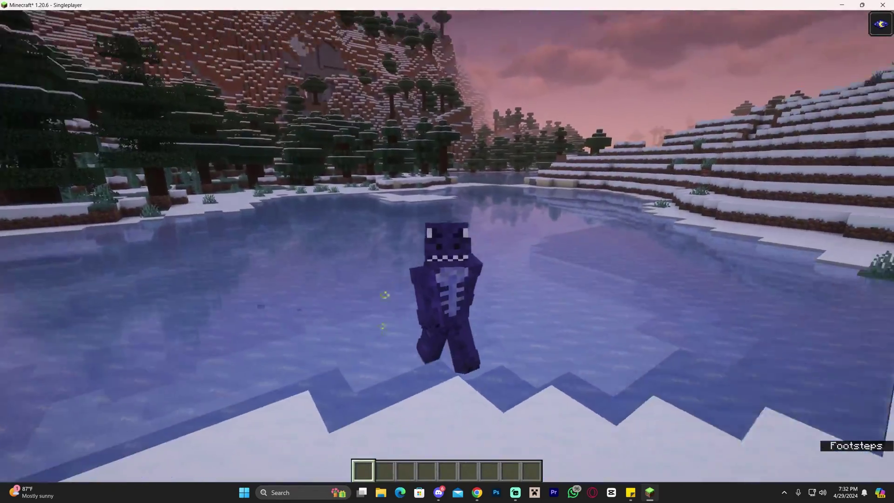